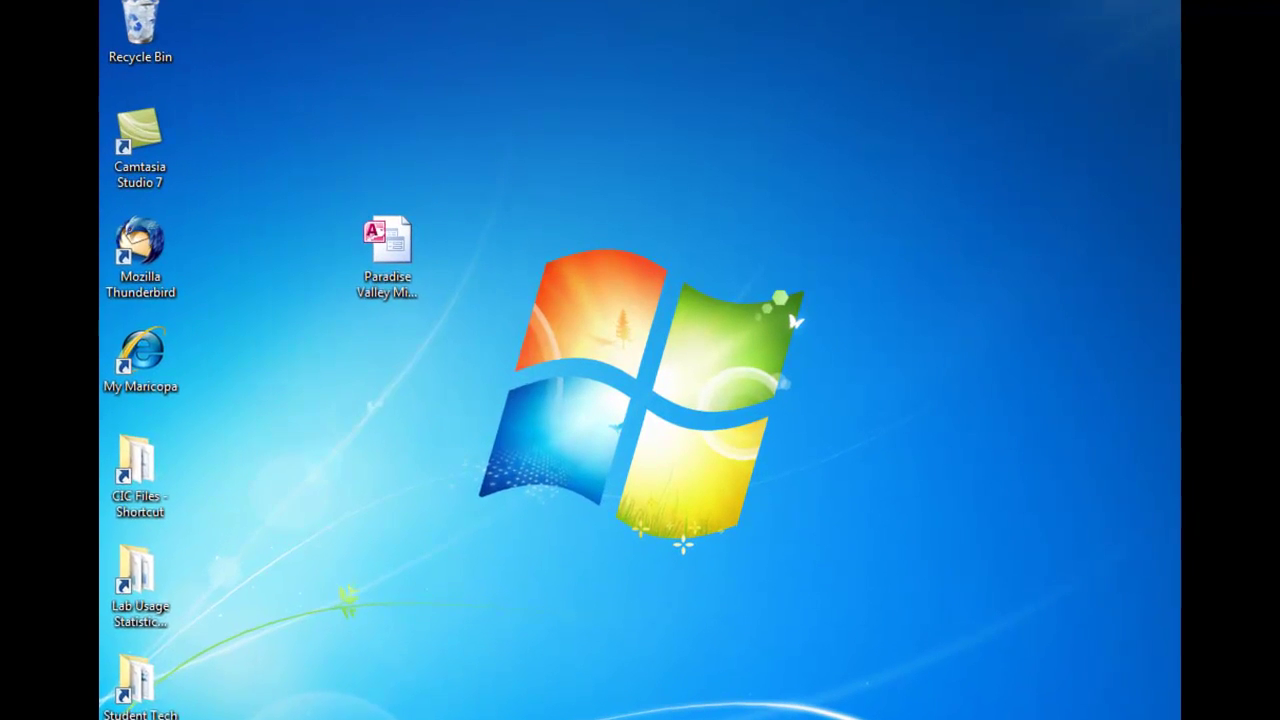
Open the recent Paradise Valley Microteach database in Microsoft Access and bring up its Relationships layout.
{"action": "key", "text": "super"}
{"action": "mouse_move", "coordinate": [220, 455]}
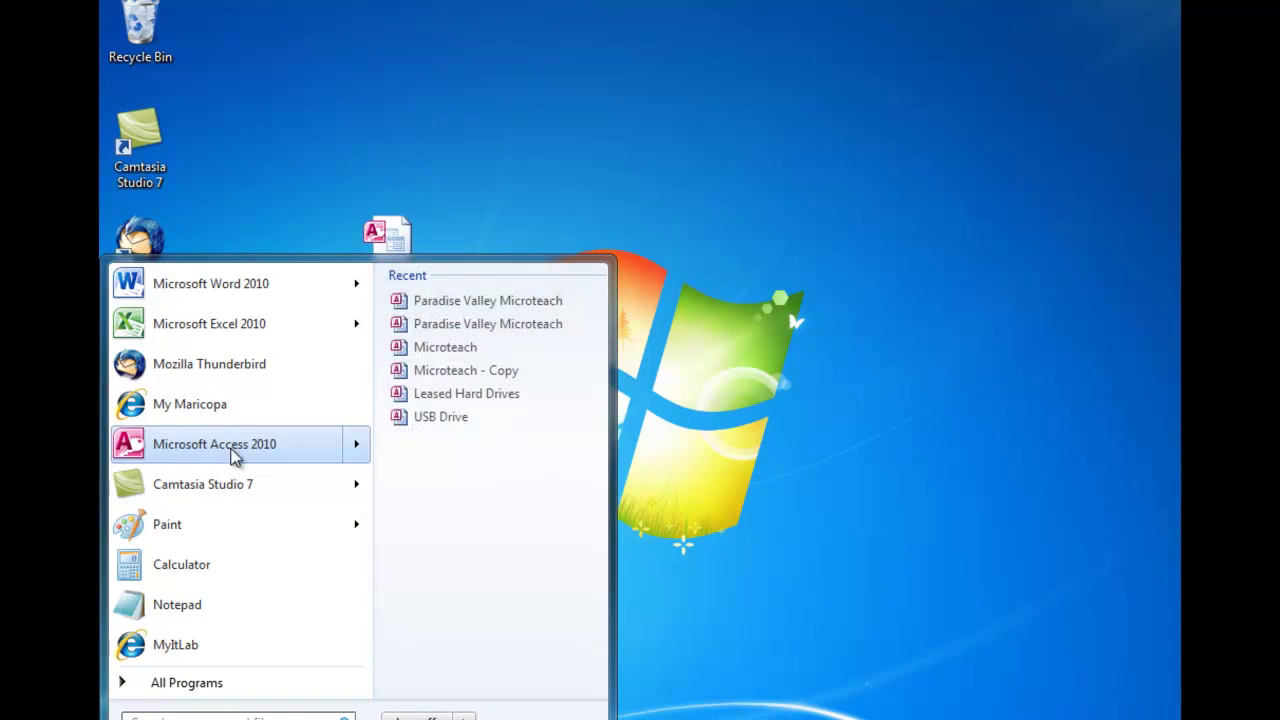
{"action": "left_click", "coordinate": [537, 300]}
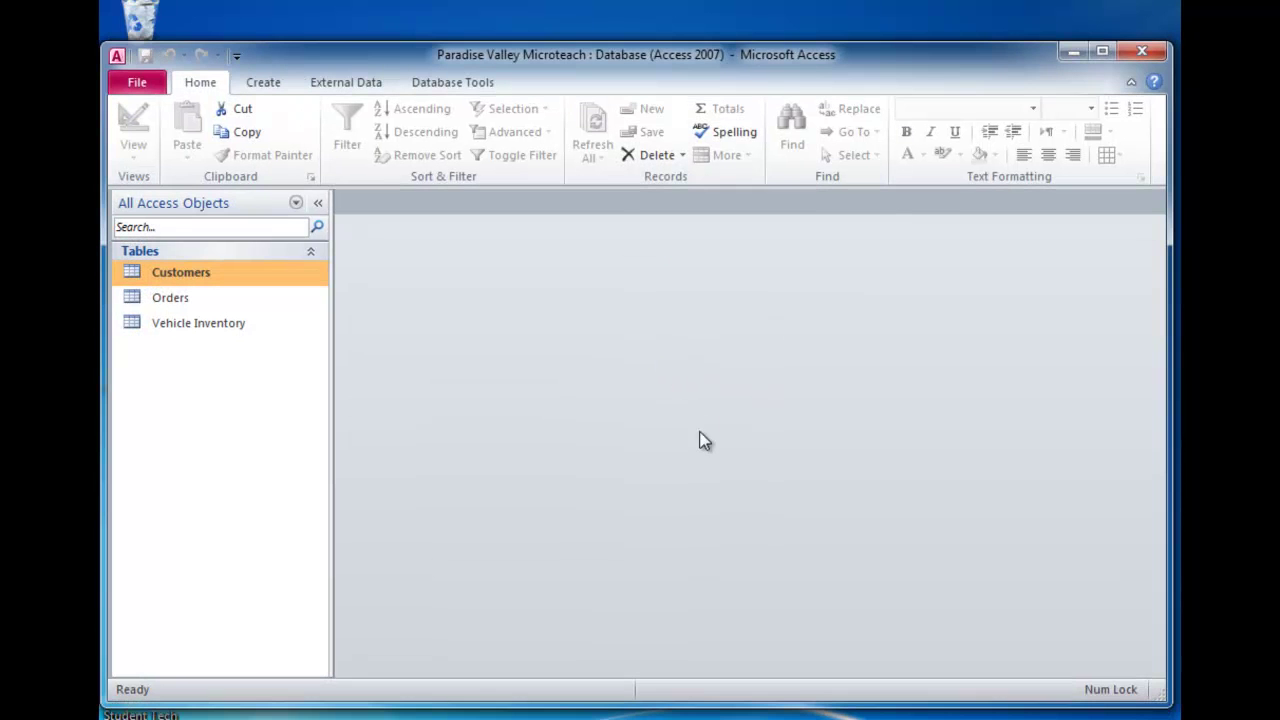
{"action": "mouse_move", "coordinate": [638, 63]}
{"action": "left_mouse_down"}
{"action": "mouse_move", "coordinate": [672, 88]}
{"action": "mouse_move", "coordinate": [645, 80]}
{"action": "left_mouse_up"}
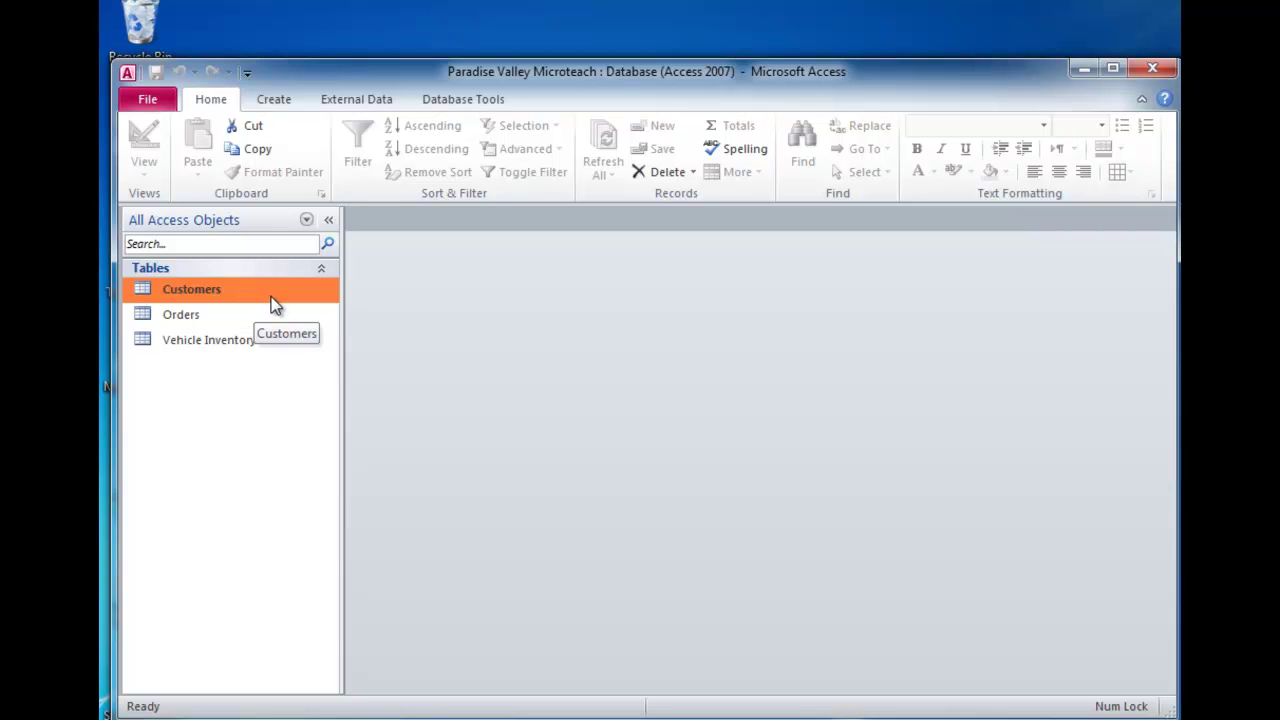
{"action": "left_click", "coordinate": [461, 100]}
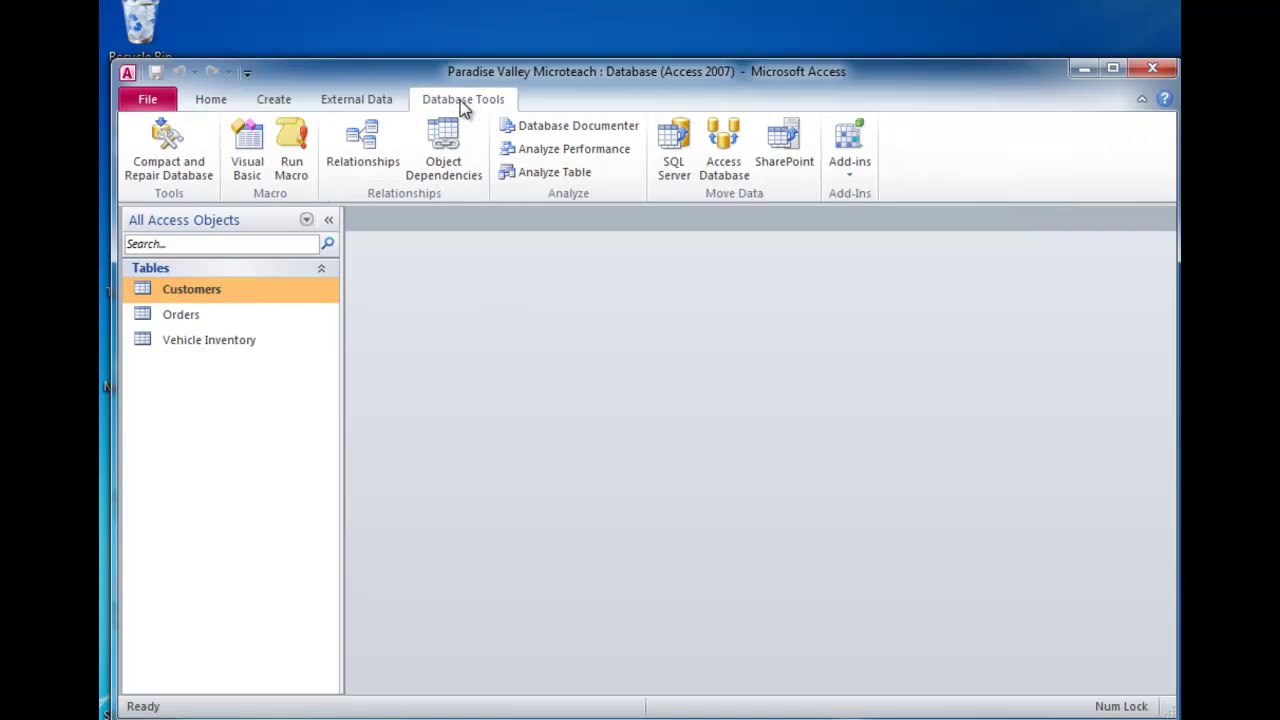
{"action": "left_click", "coordinate": [359, 150]}
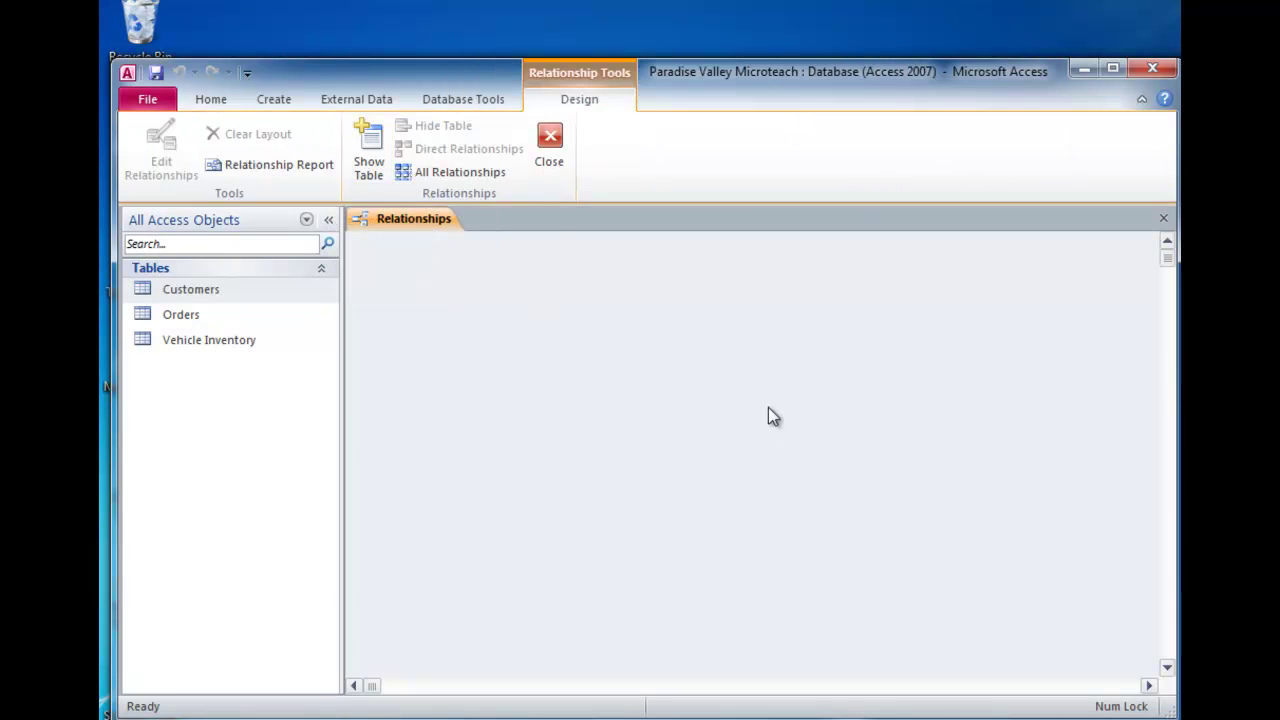
Add the Customers, Orders and Vehicle Inventory tables to the relationships layout and enlarge the Vehicle Inventory and Customers boxes to fit all fields.
{"action": "left_click", "coordinate": [368, 172]}
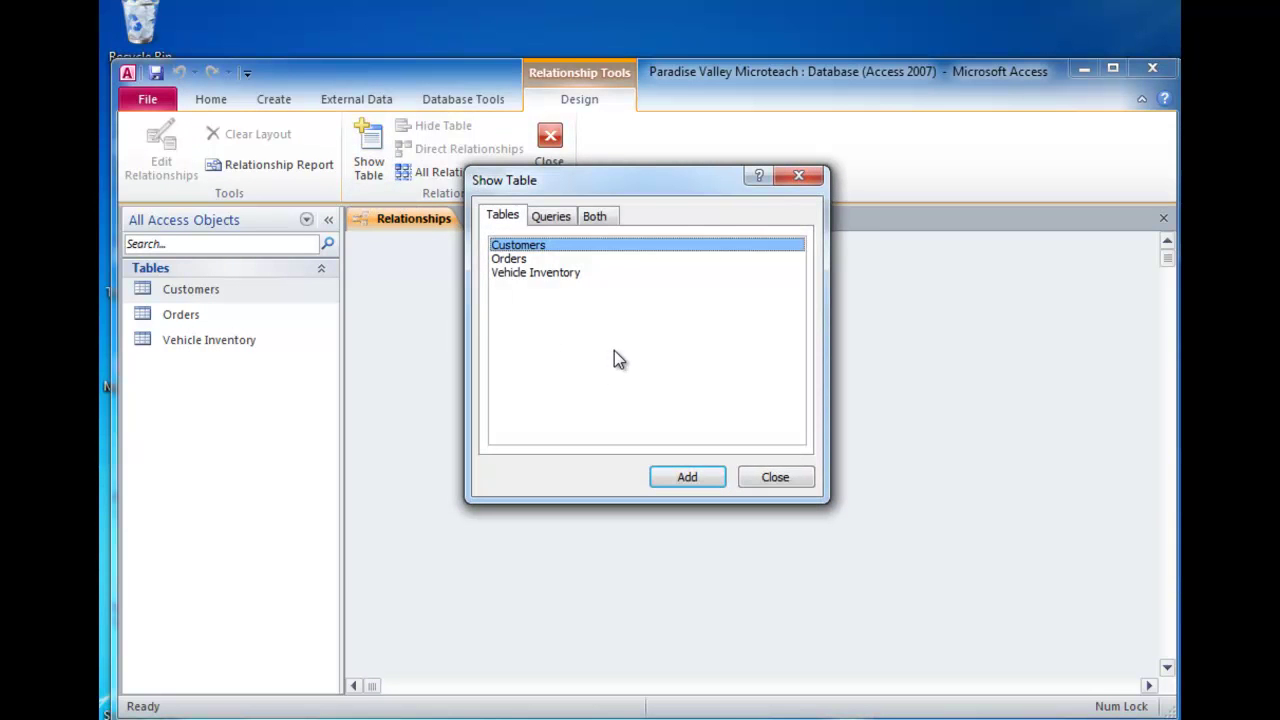
{"action": "left_click_drag", "start_coordinate": [622, 186], "coordinate": [716, 257]}
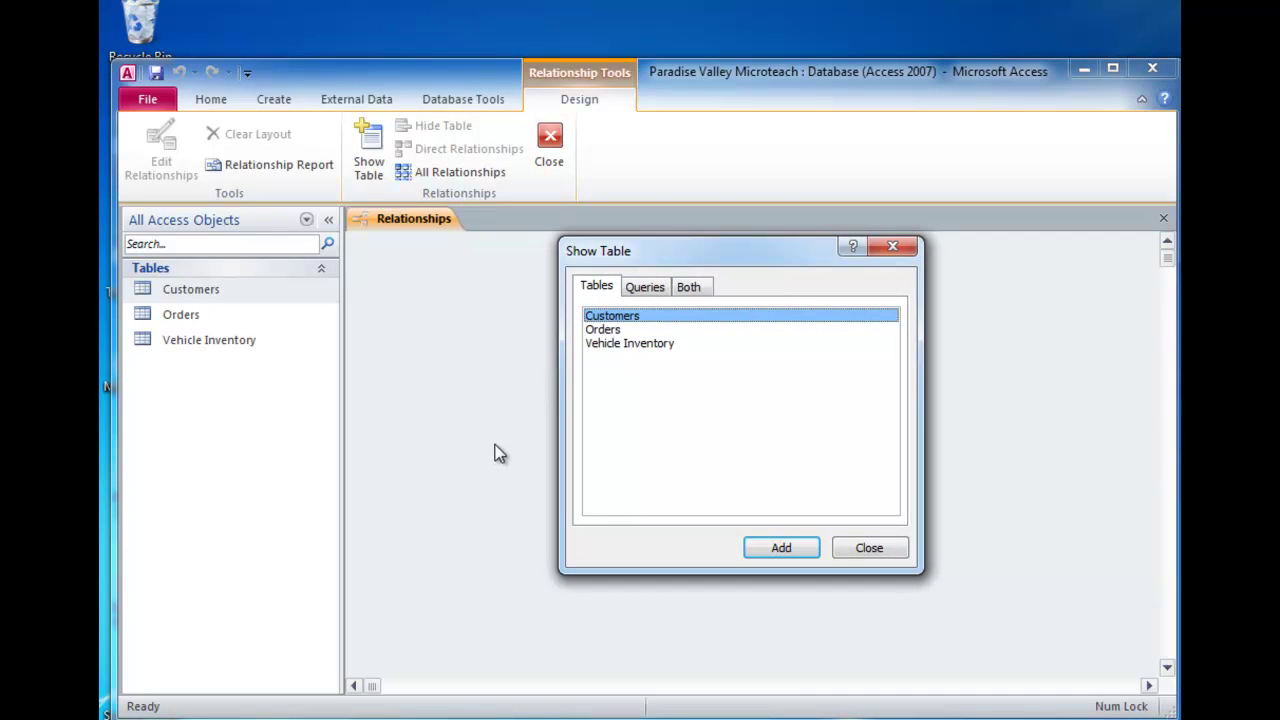
{"action": "left_click", "coordinate": [778, 548]}
{"action": "left_click", "coordinate": [614, 334]}
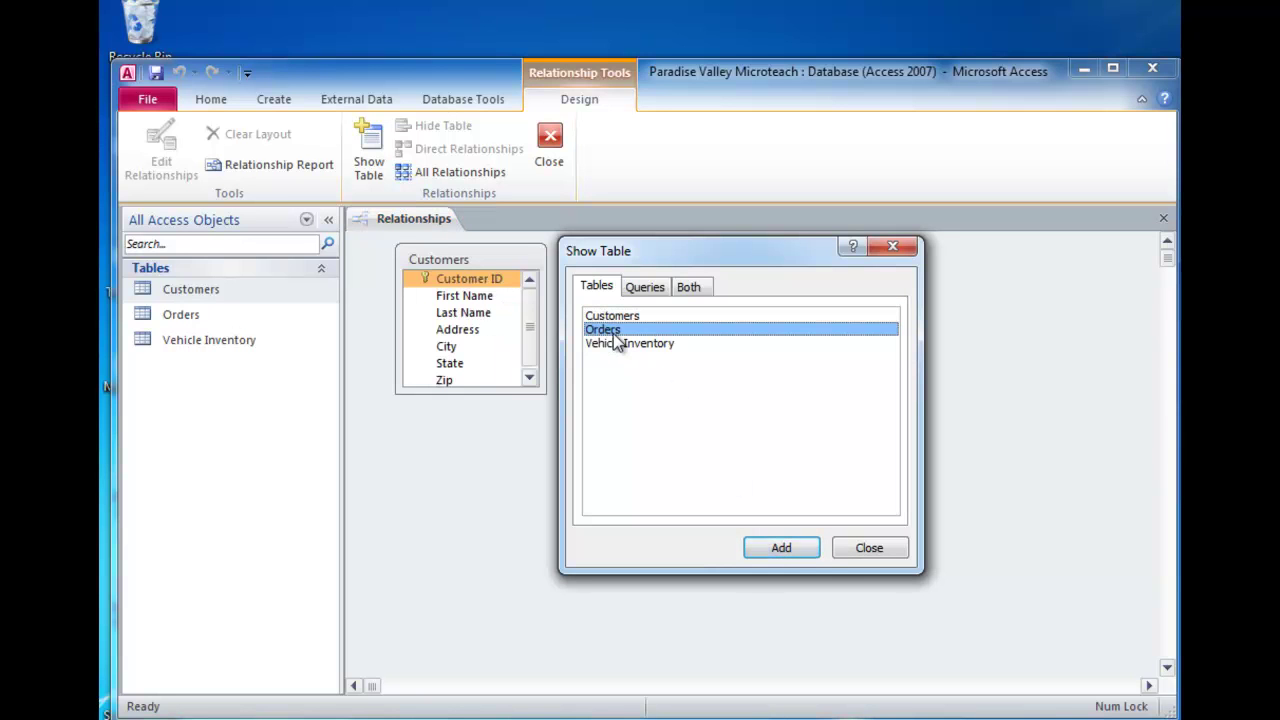
{"action": "left_click", "coordinate": [785, 552]}
{"action": "left_click", "coordinate": [630, 345]}
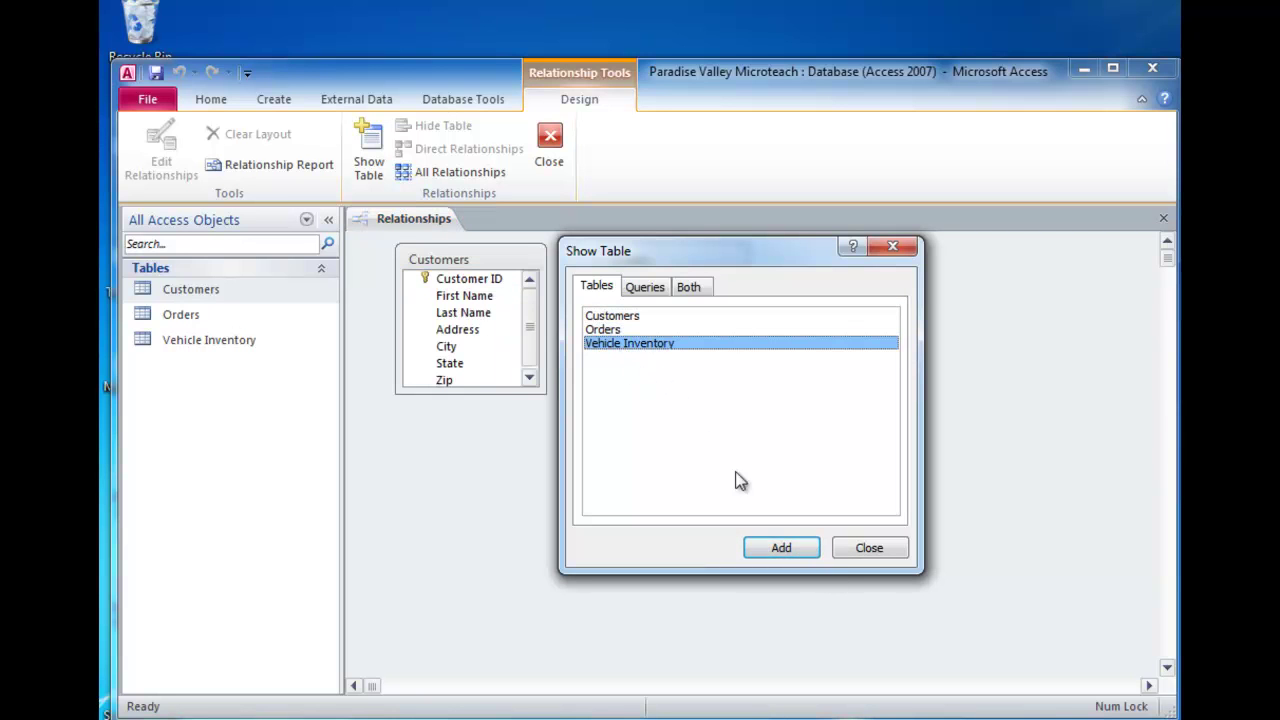
{"action": "left_click", "coordinate": [808, 550]}
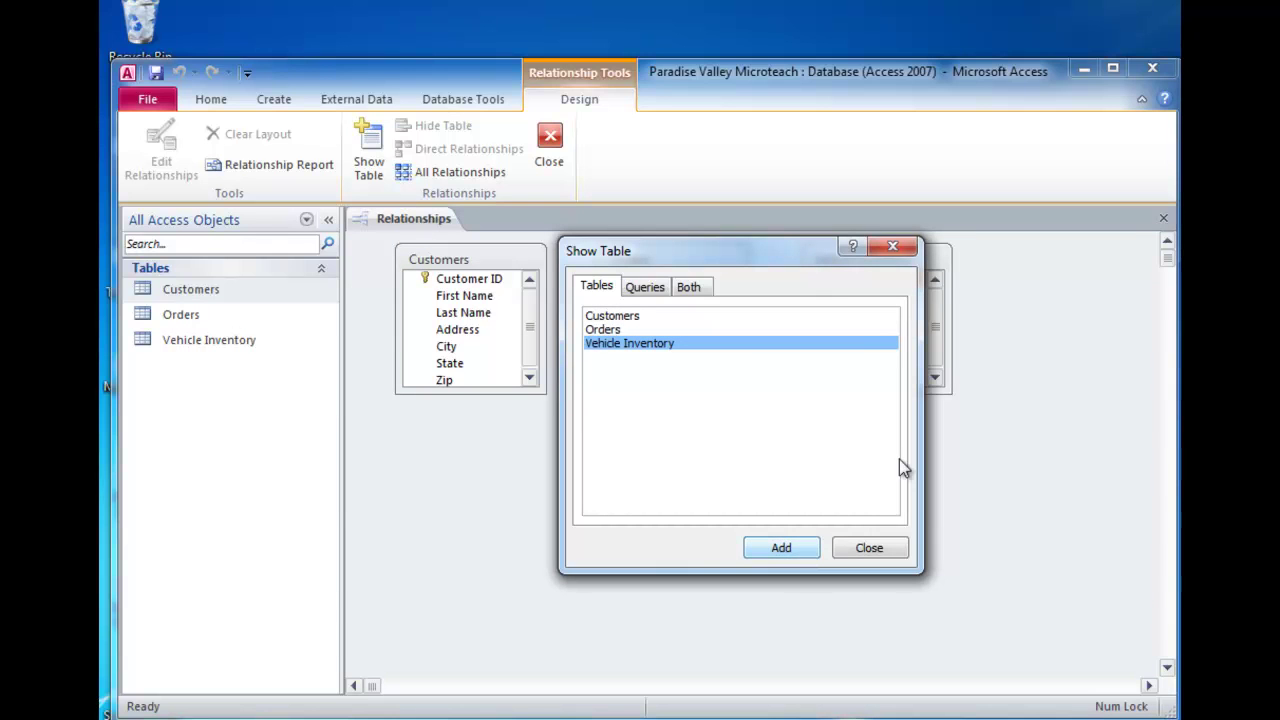
{"action": "left_click", "coordinate": [866, 552]}
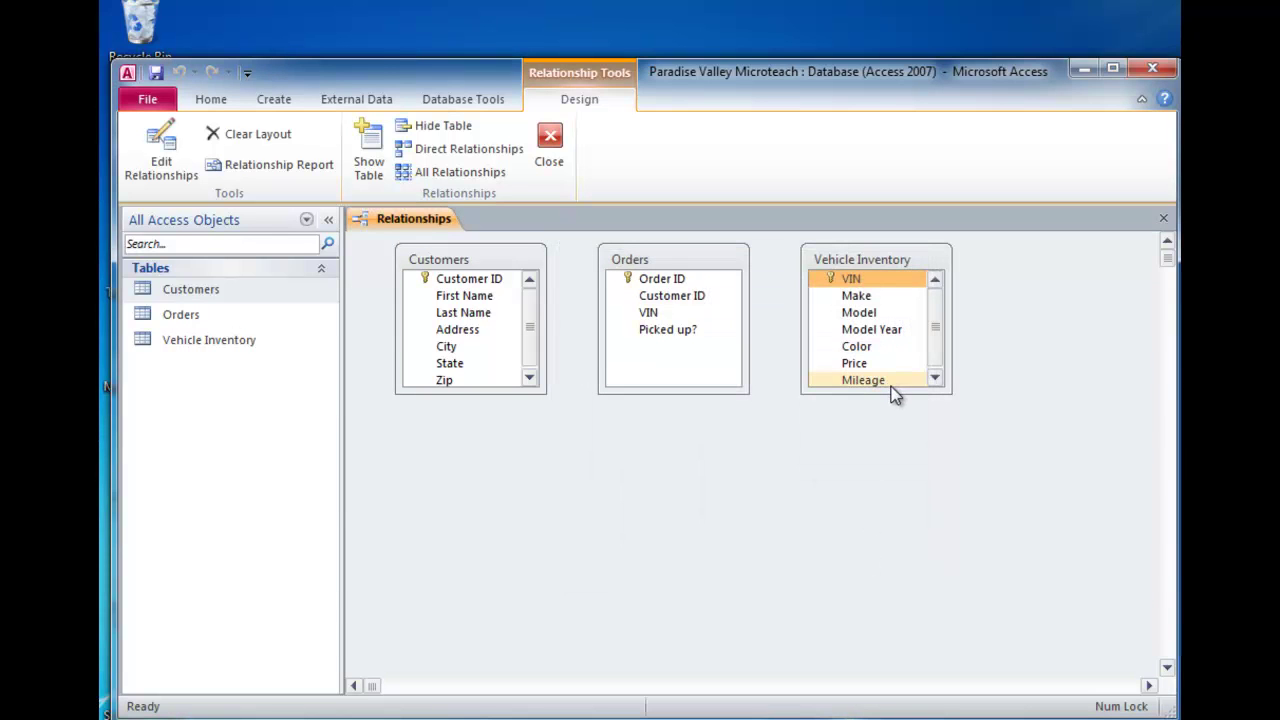
{"action": "left_click_drag", "start_coordinate": [893, 393], "coordinate": [892, 408]}
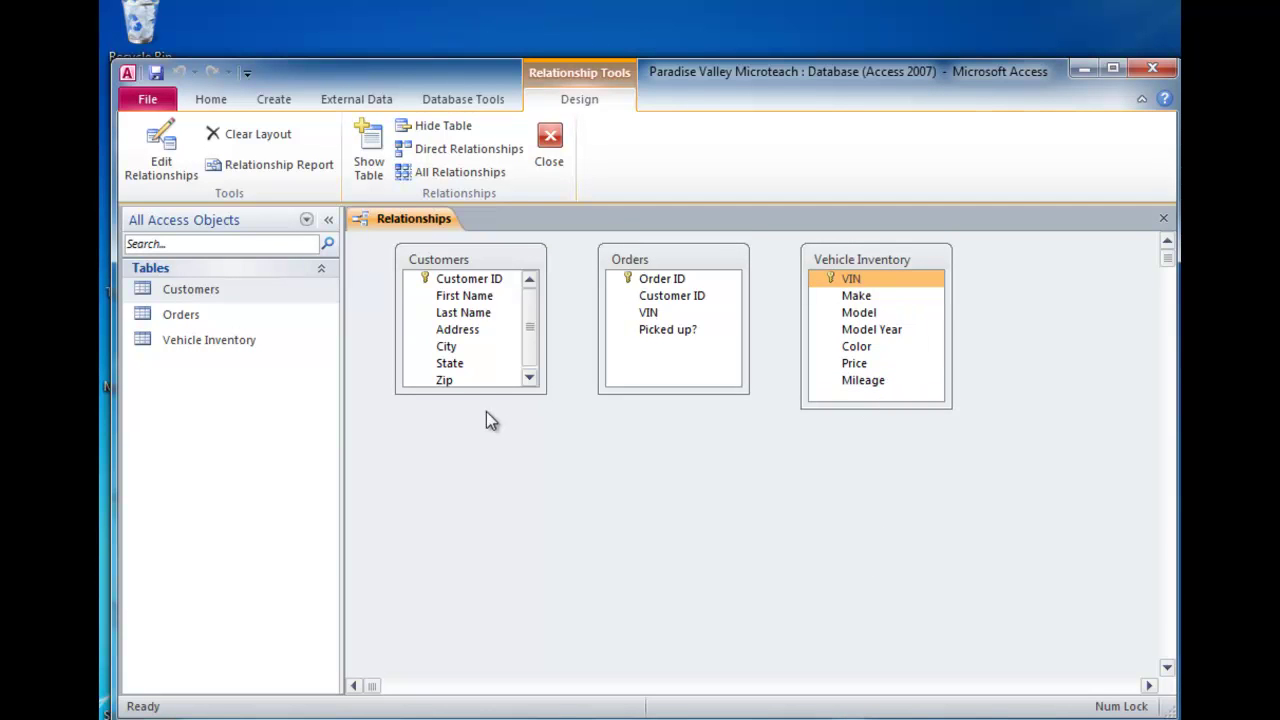
{"action": "left_click_drag", "start_coordinate": [466, 393], "coordinate": [469, 404]}
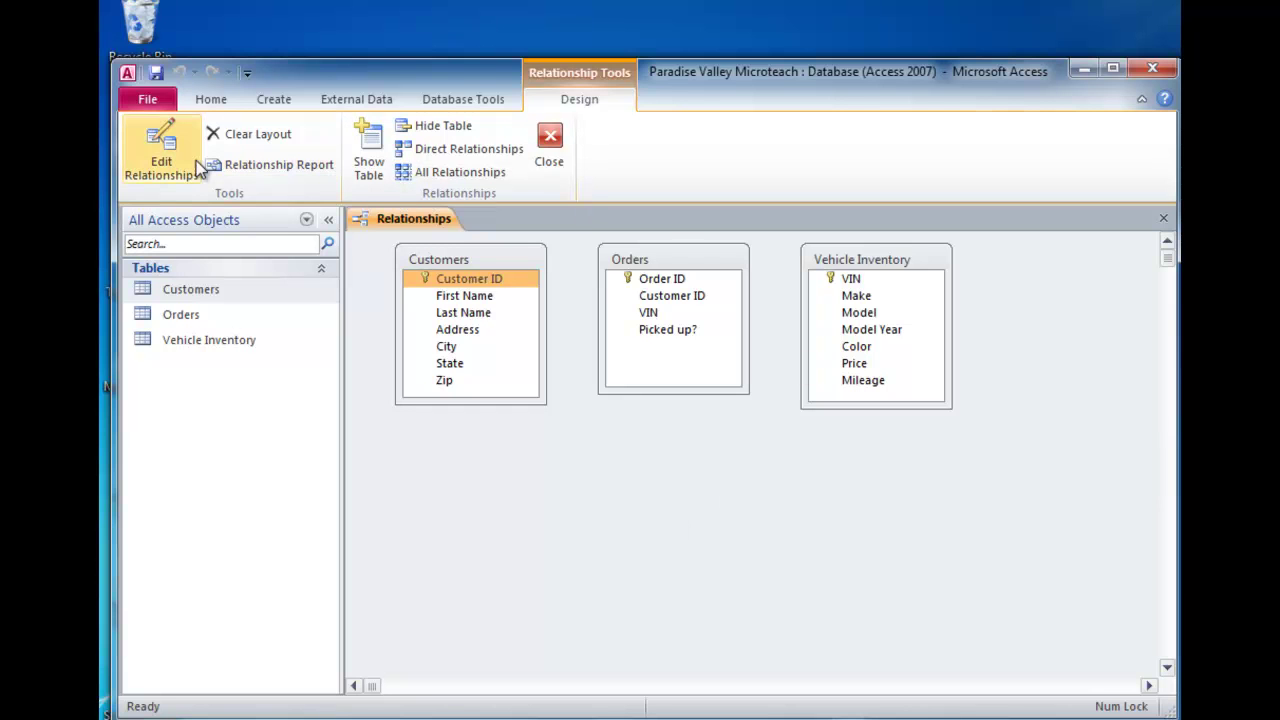
Define a new relationship from Customer ID in the Customers table to Customer ID in the Orders table.
{"action": "left_click", "coordinate": [164, 172]}
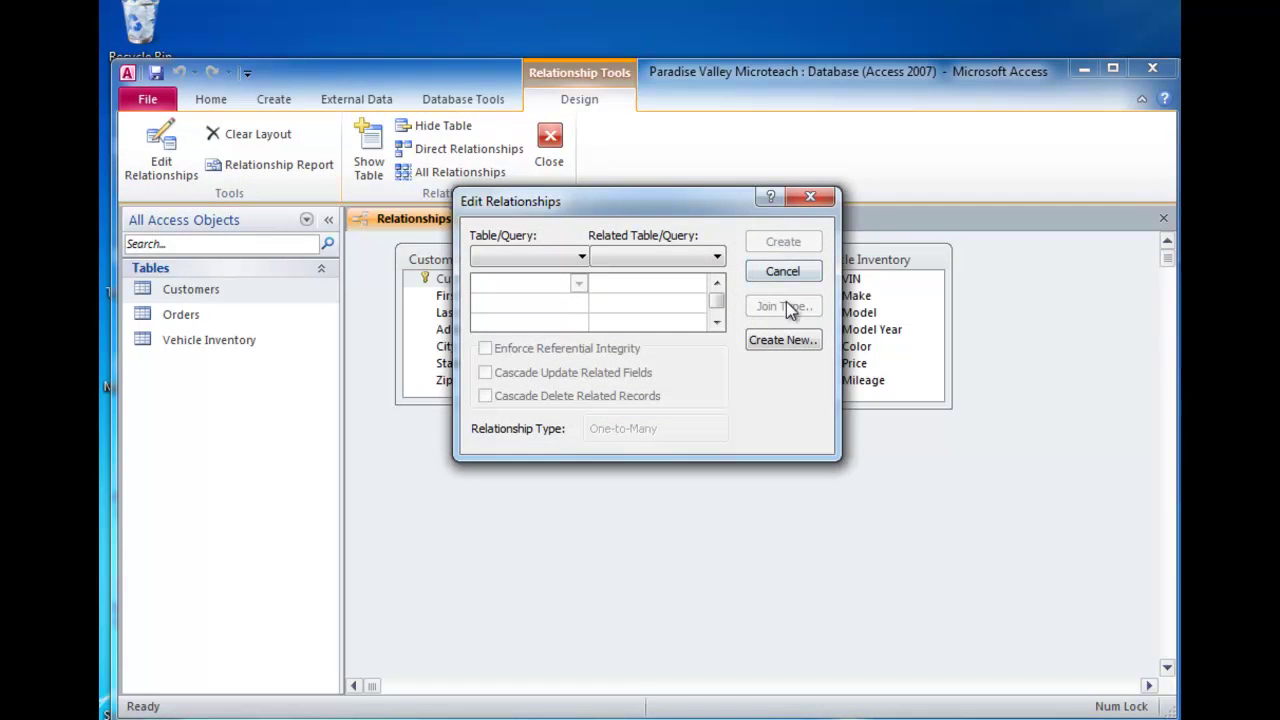
{"action": "left_click", "coordinate": [580, 258]}
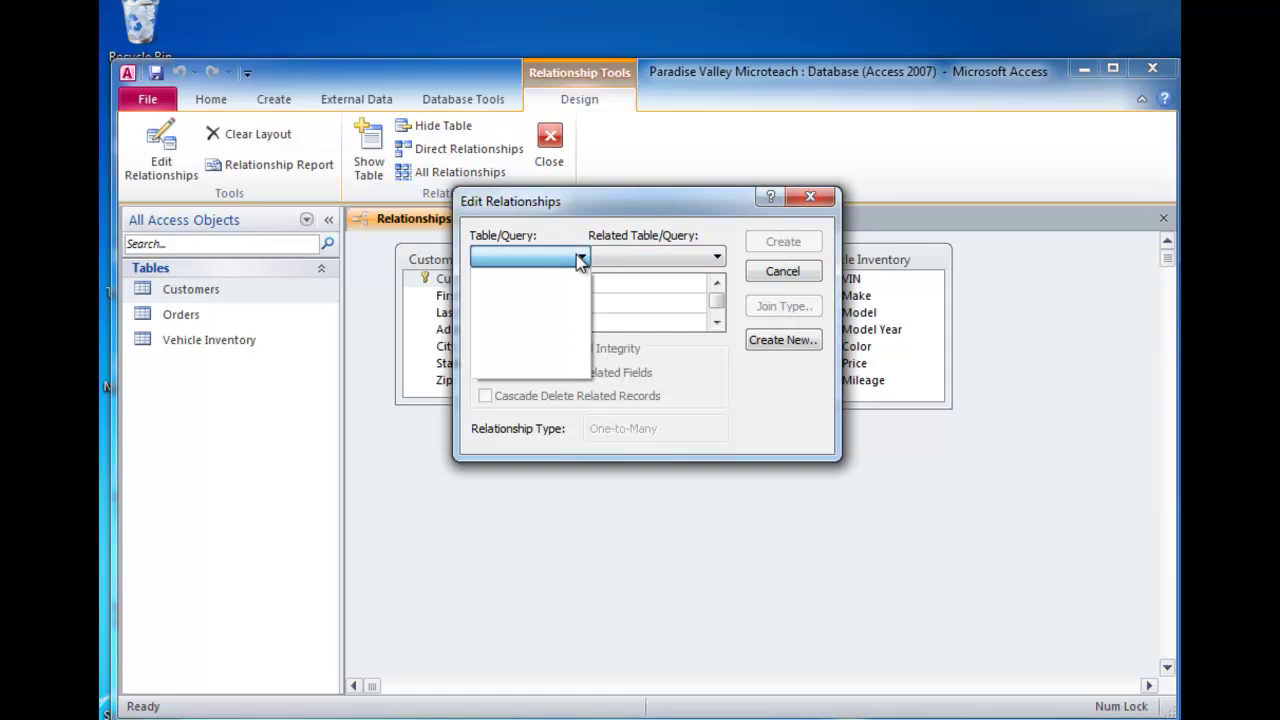
{"action": "left_click", "coordinate": [583, 258]}
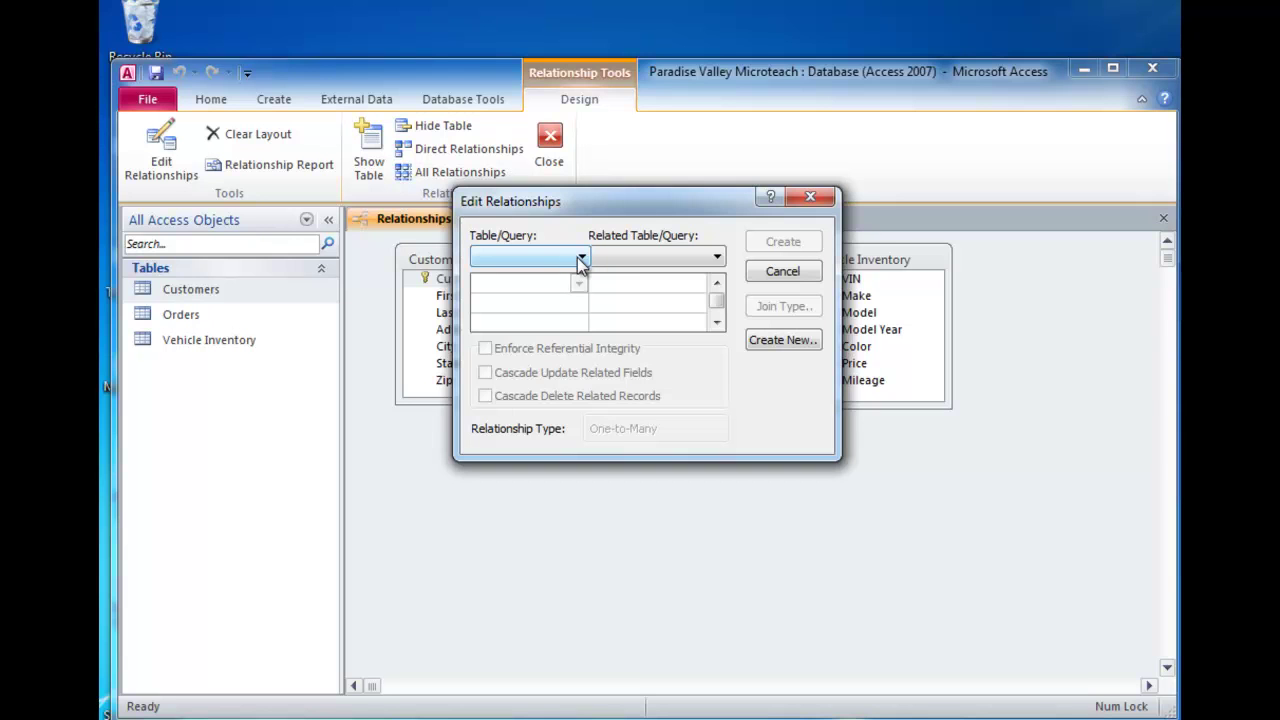
{"action": "left_click", "coordinate": [771, 341]}
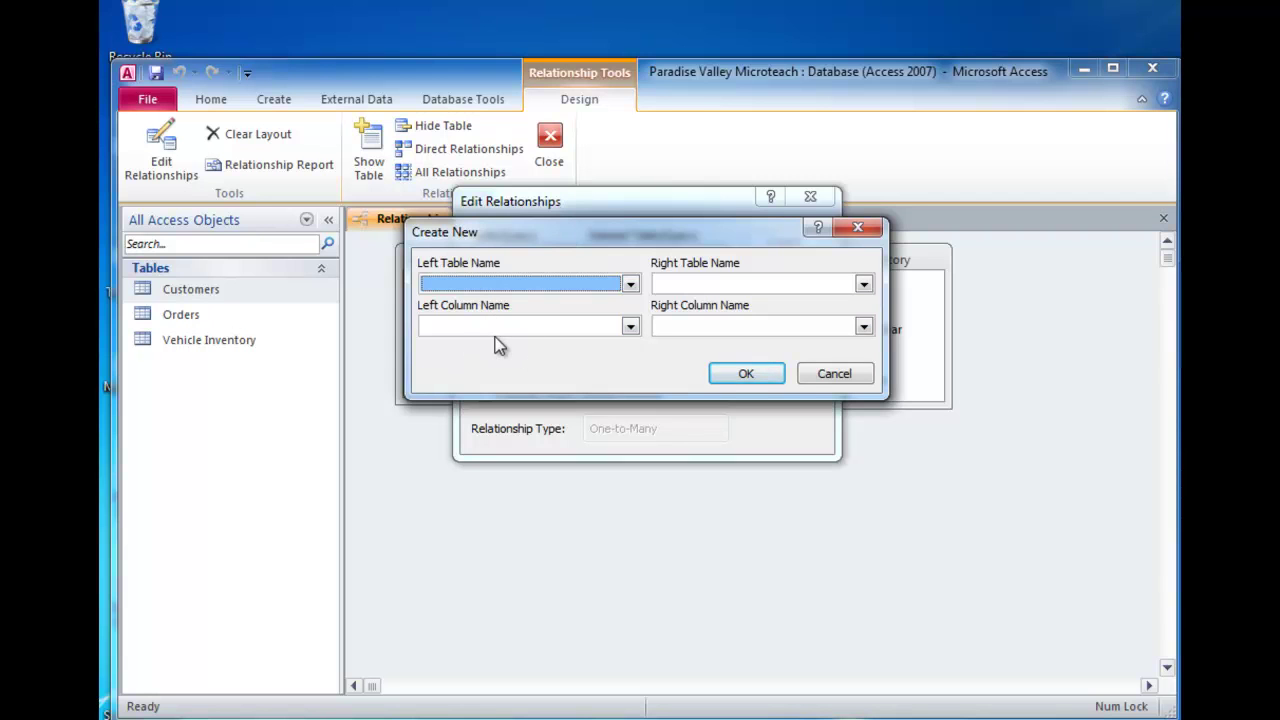
{"action": "left_click", "coordinate": [630, 285]}
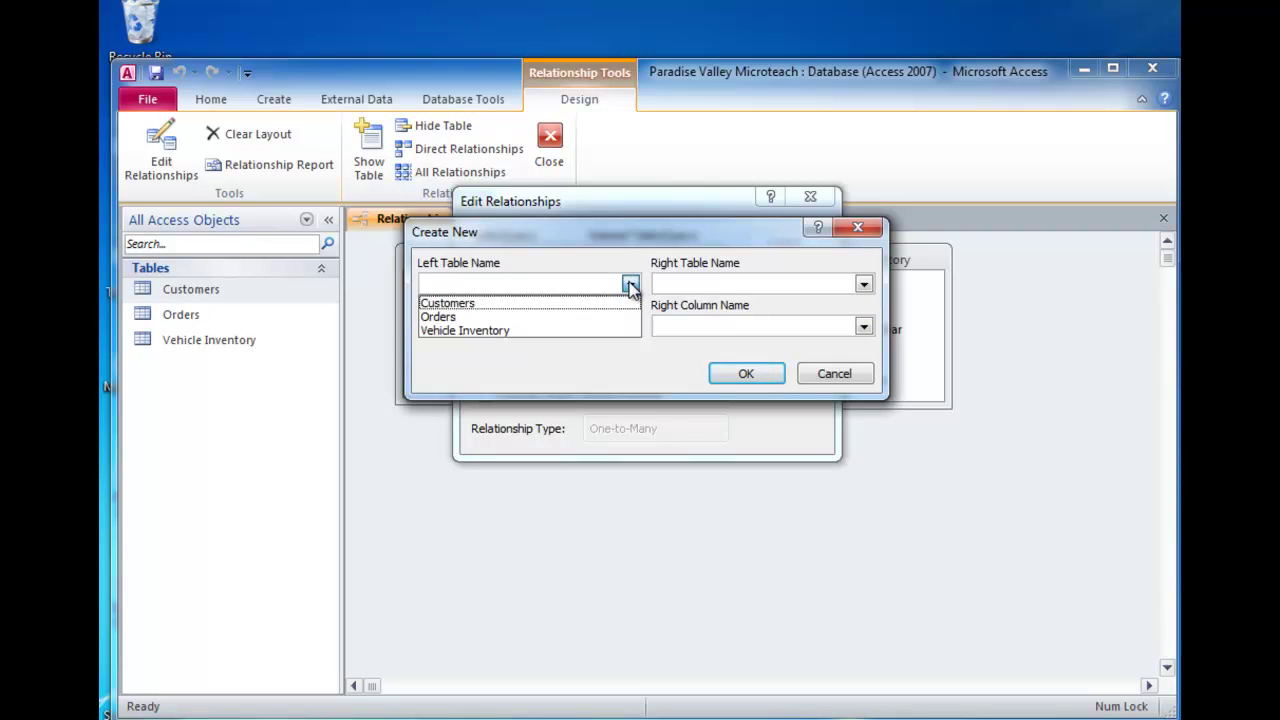
{"action": "left_click", "coordinate": [576, 298]}
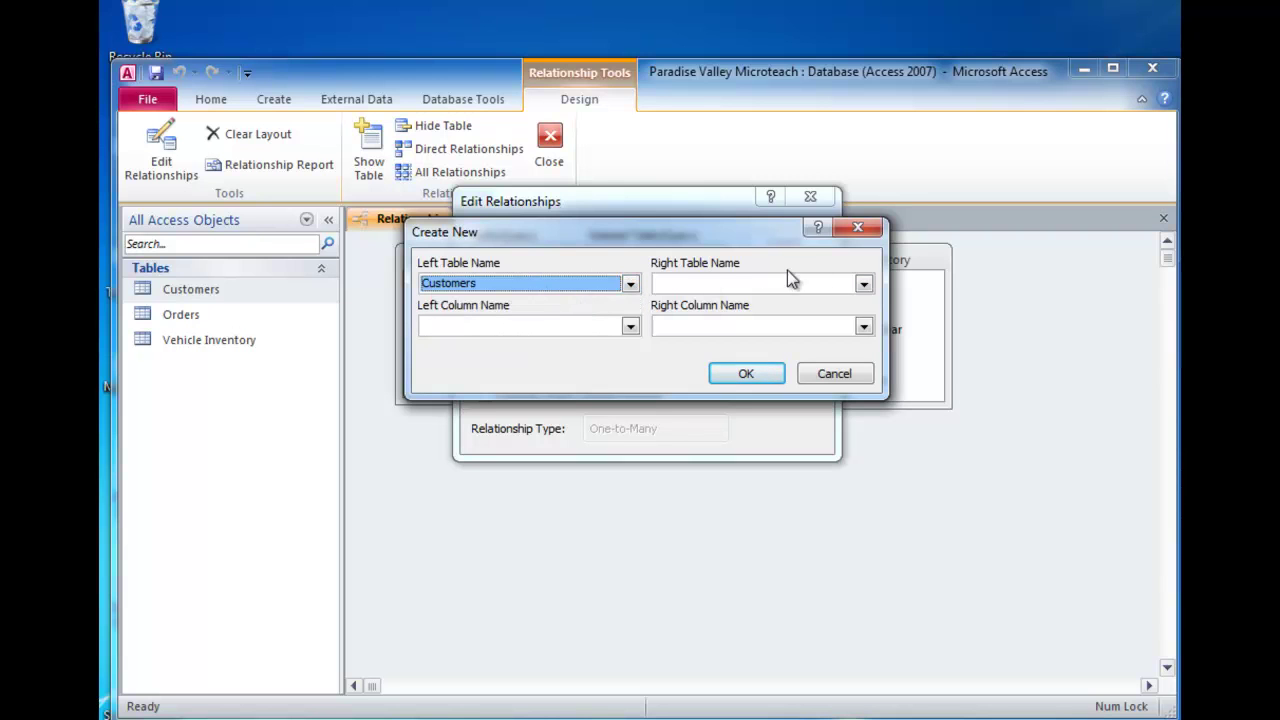
{"action": "left_click", "coordinate": [863, 285]}
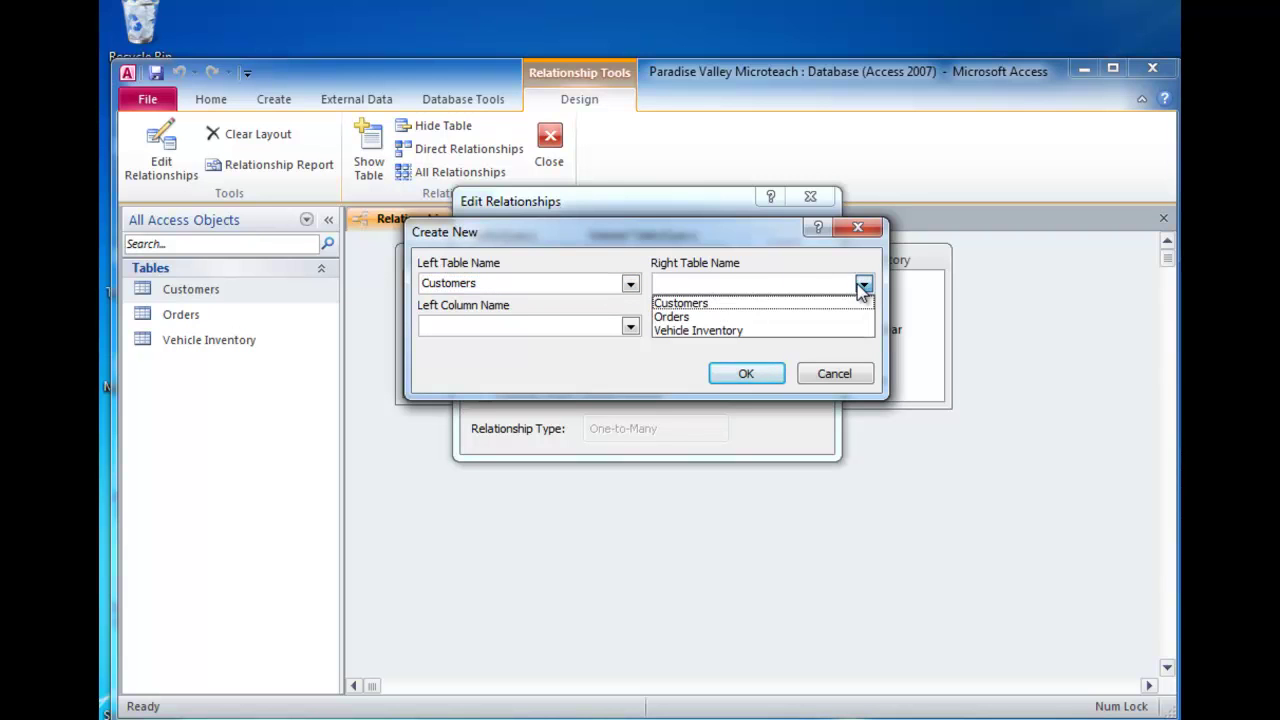
{"action": "left_click", "coordinate": [687, 318]}
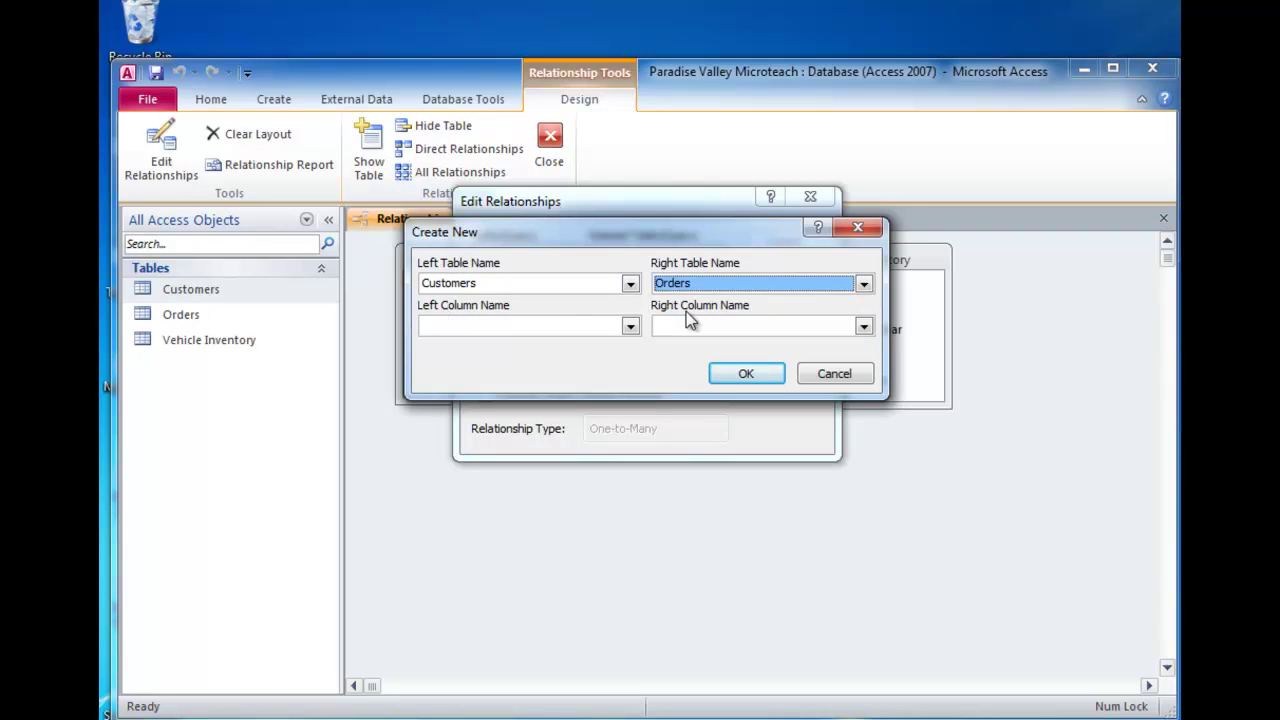
{"action": "left_click", "coordinate": [630, 326]}
{"action": "left_click", "coordinate": [556, 346]}
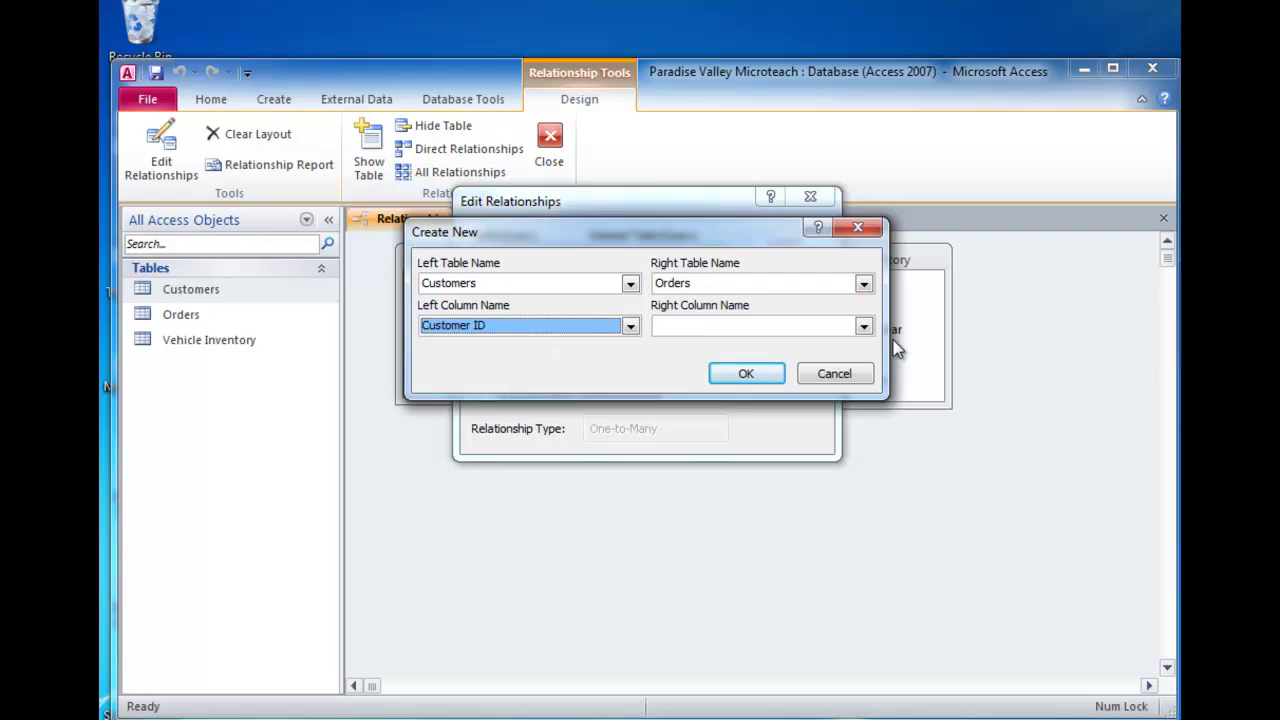
{"action": "left_click", "coordinate": [864, 327]}
{"action": "left_click", "coordinate": [690, 359]}
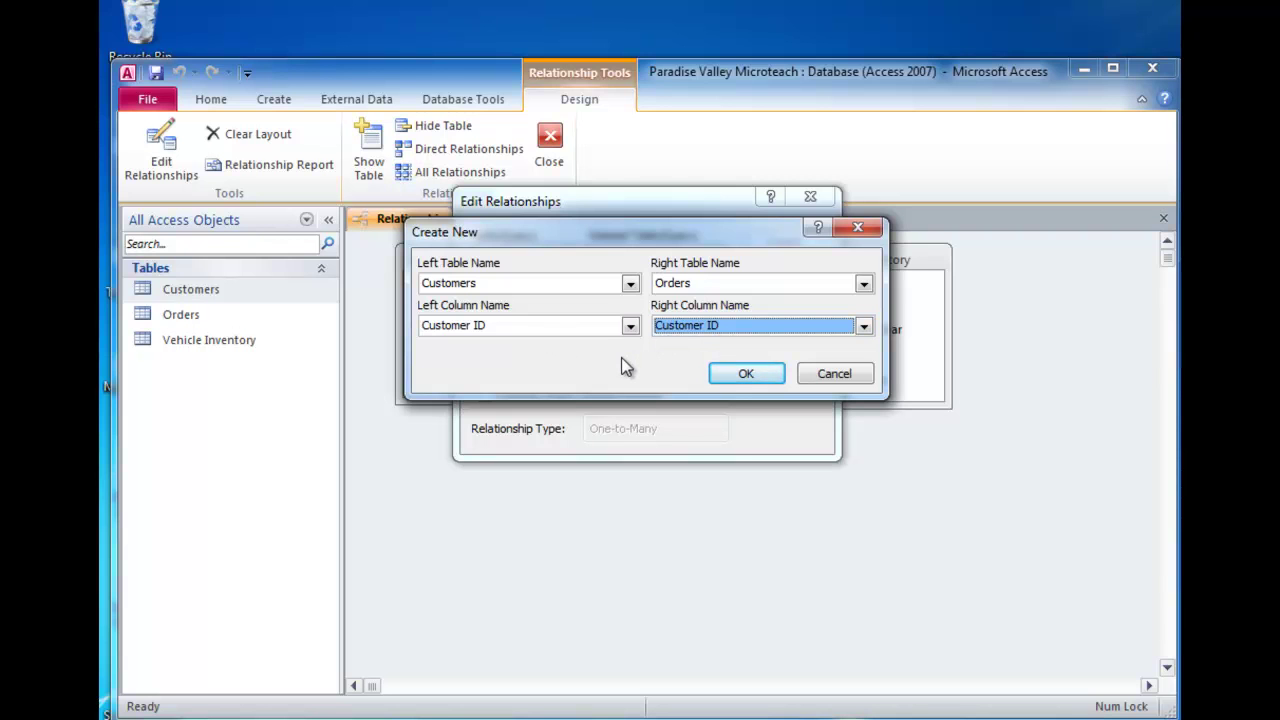
{"action": "left_click", "coordinate": [747, 374]}
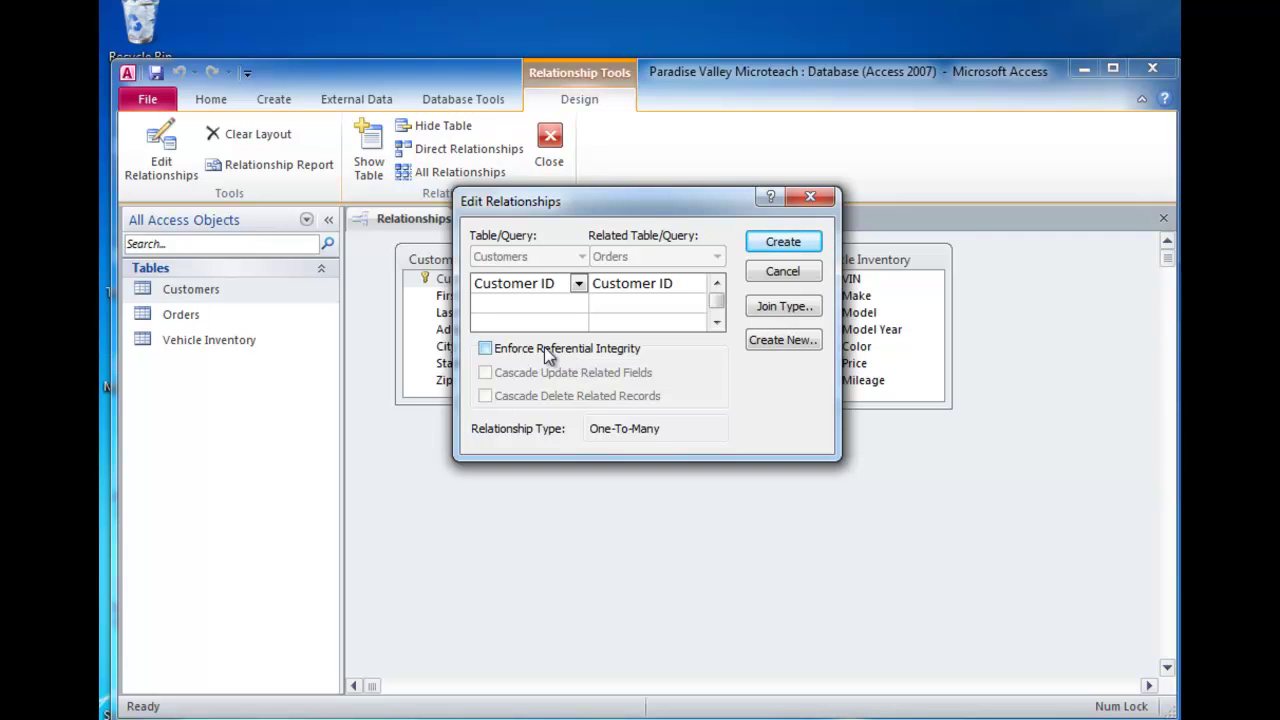
Enforce referential integrity with cascading field updates and record deletes, and create the Customers–Orders relationship.
{"action": "left_click", "coordinate": [486, 350]}
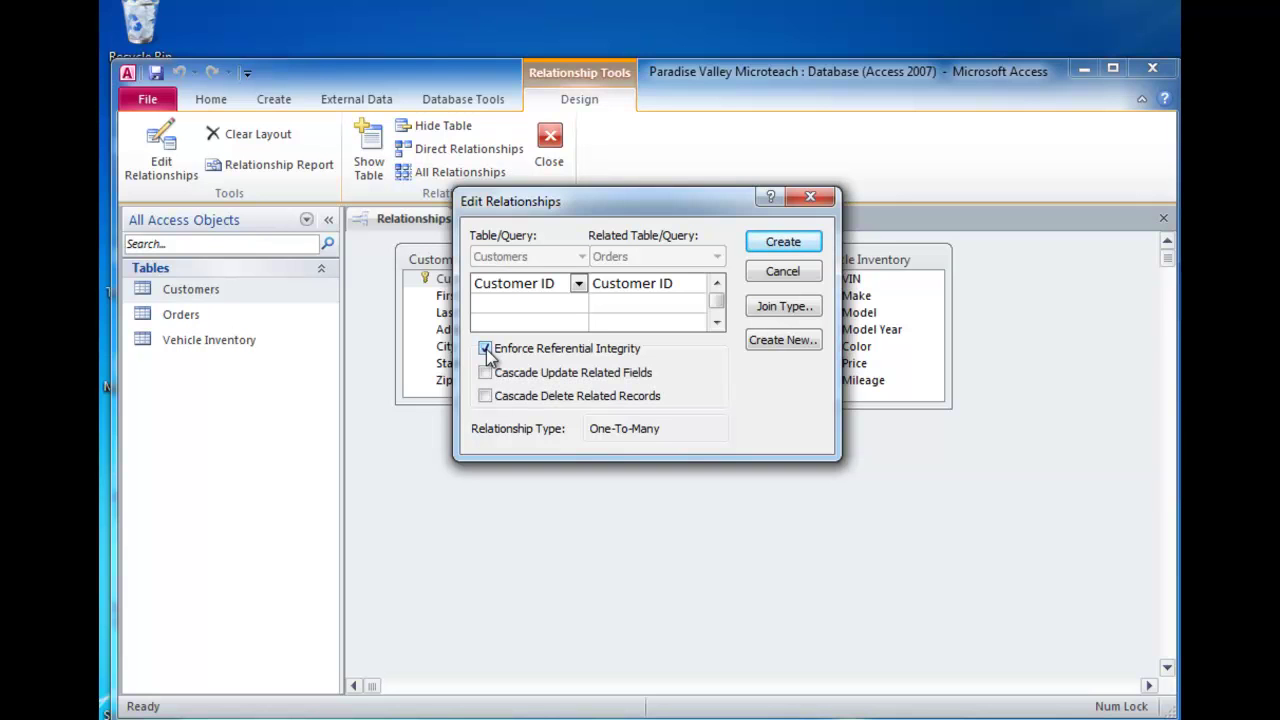
{"action": "left_click", "coordinate": [486, 374]}
{"action": "left_click", "coordinate": [486, 397]}
{"action": "left_click", "coordinate": [783, 244]}
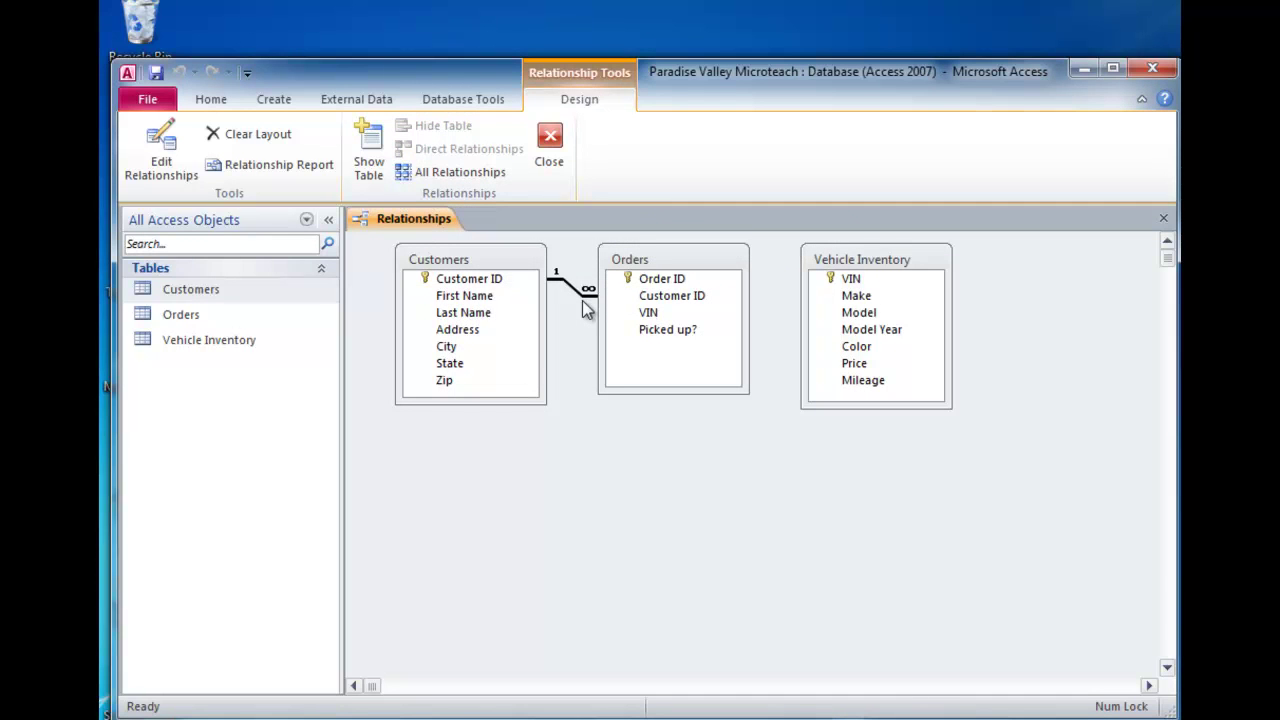
Create a relationship from VIN in Vehicle Inventory to VIN in Orders without enforcing referential integrity.
{"action": "left_click", "coordinate": [655, 297]}
{"action": "left_click", "coordinate": [834, 284]}
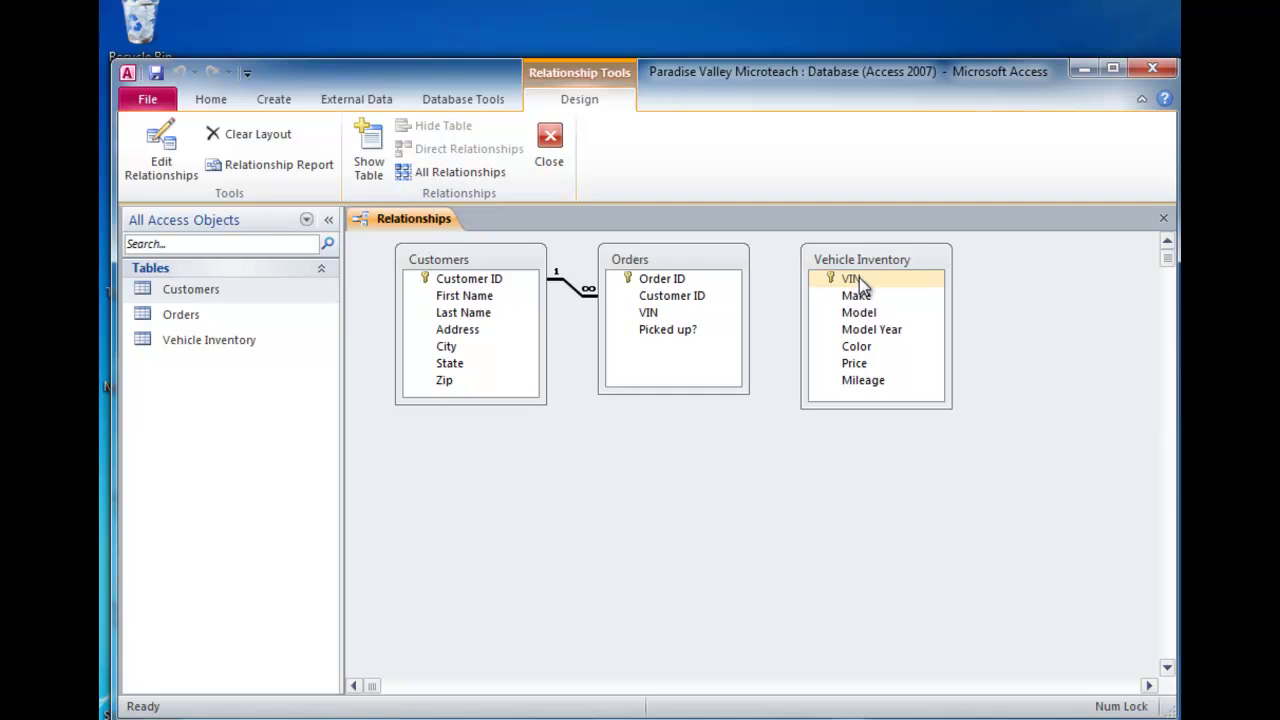
{"action": "left_click_drag", "start_coordinate": [862, 278], "coordinate": [648, 315]}
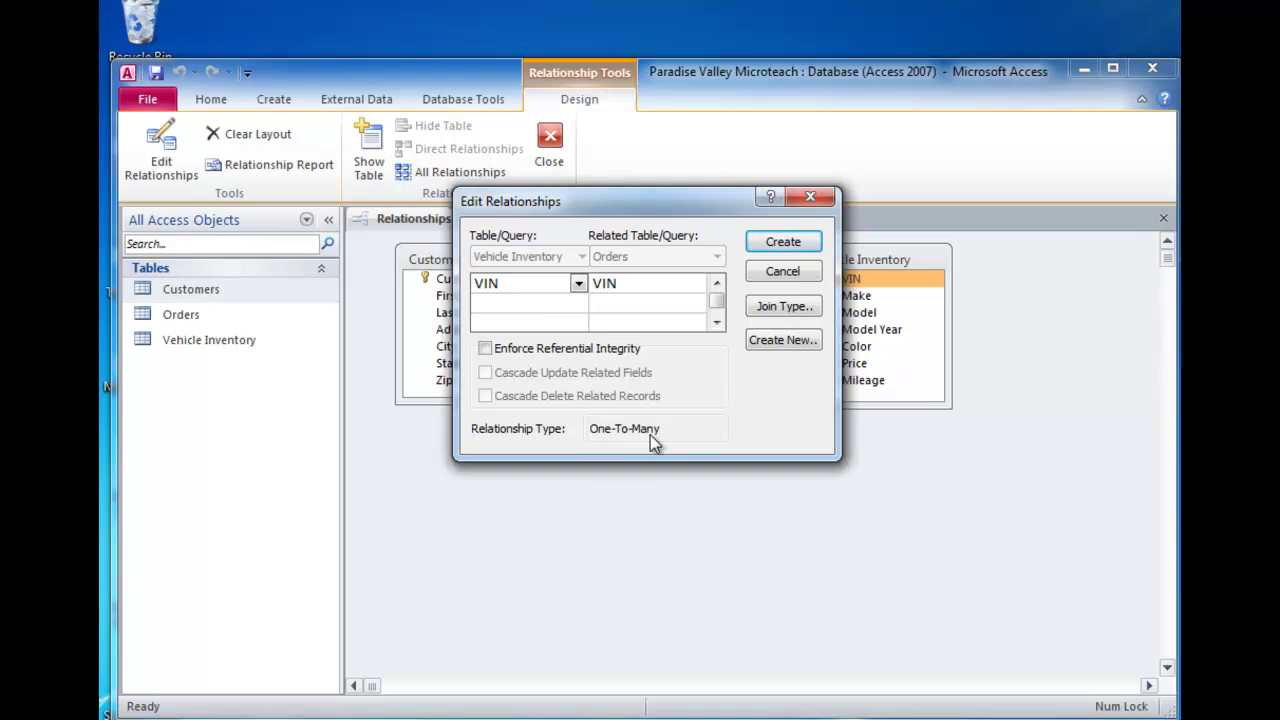
{"action": "left_click", "coordinate": [784, 243]}
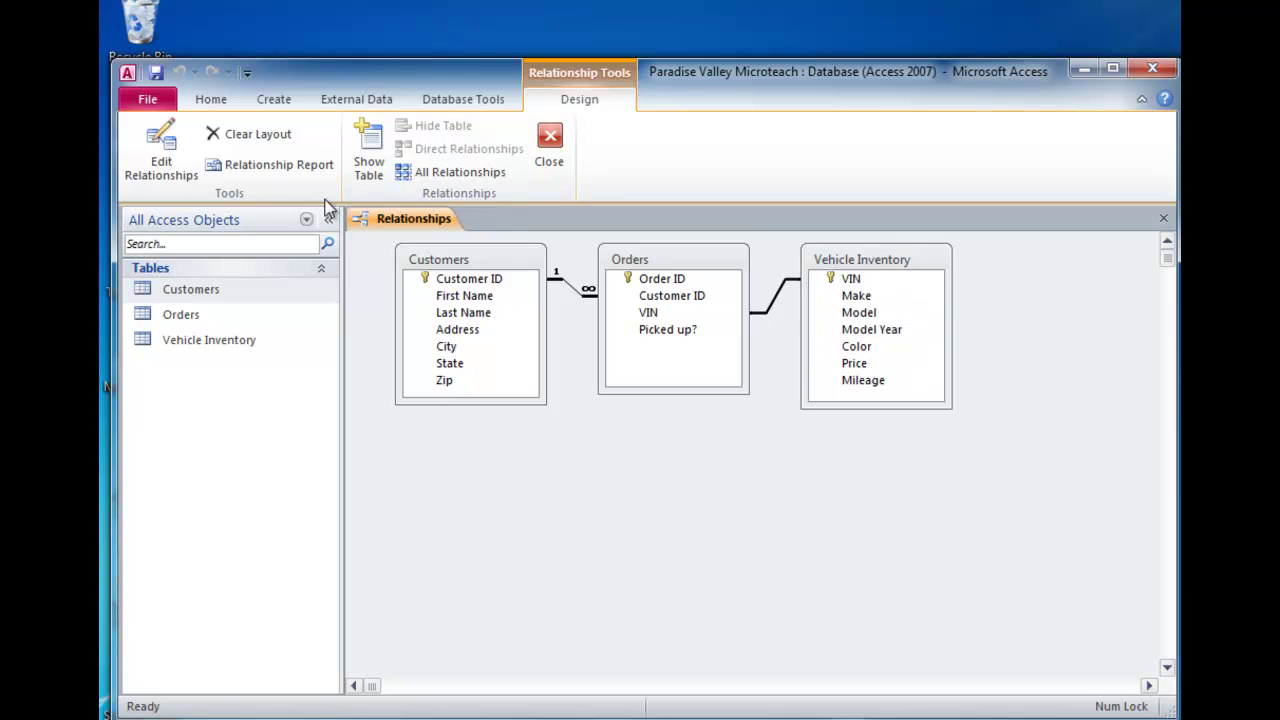
Generate a relationship report from the layout and apply wider page margins to it.
{"action": "left_click", "coordinate": [258, 166]}
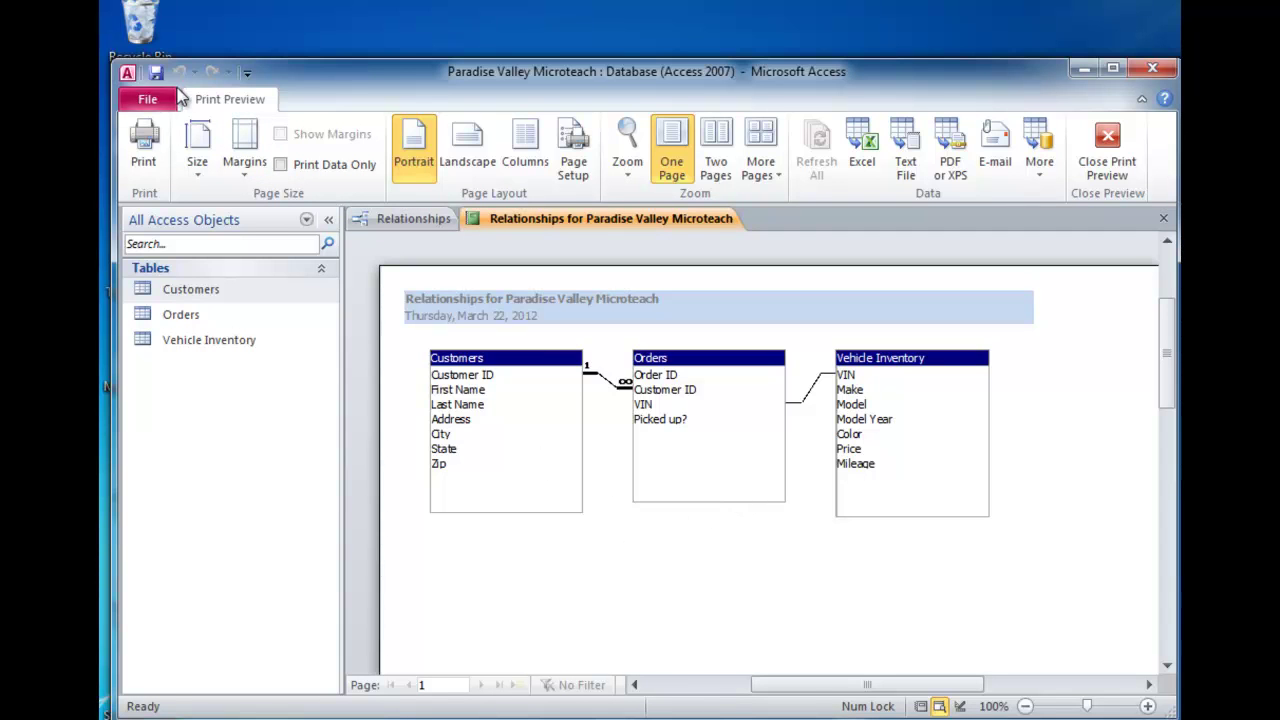
{"action": "left_click", "coordinate": [246, 165]}
{"action": "left_click", "coordinate": [294, 272]}
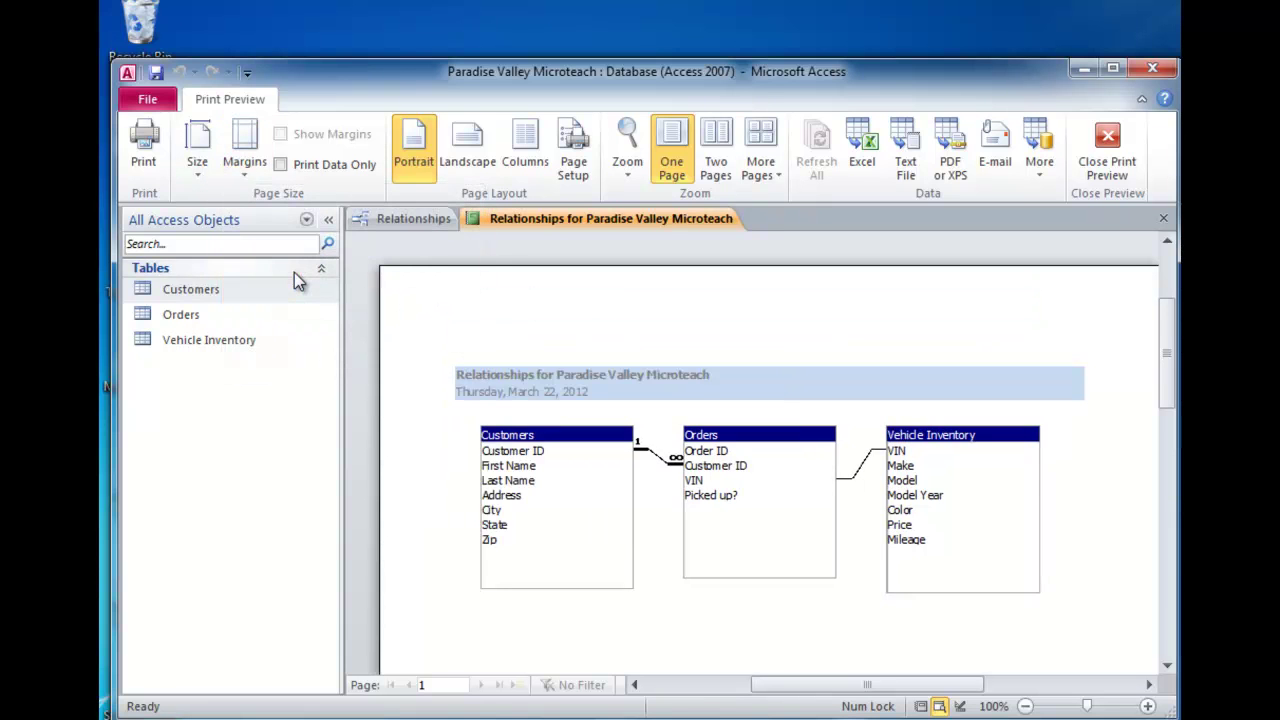
Save the relationship report under the name Relationships for Car Dealer Database.
{"action": "left_click", "coordinate": [156, 73]}
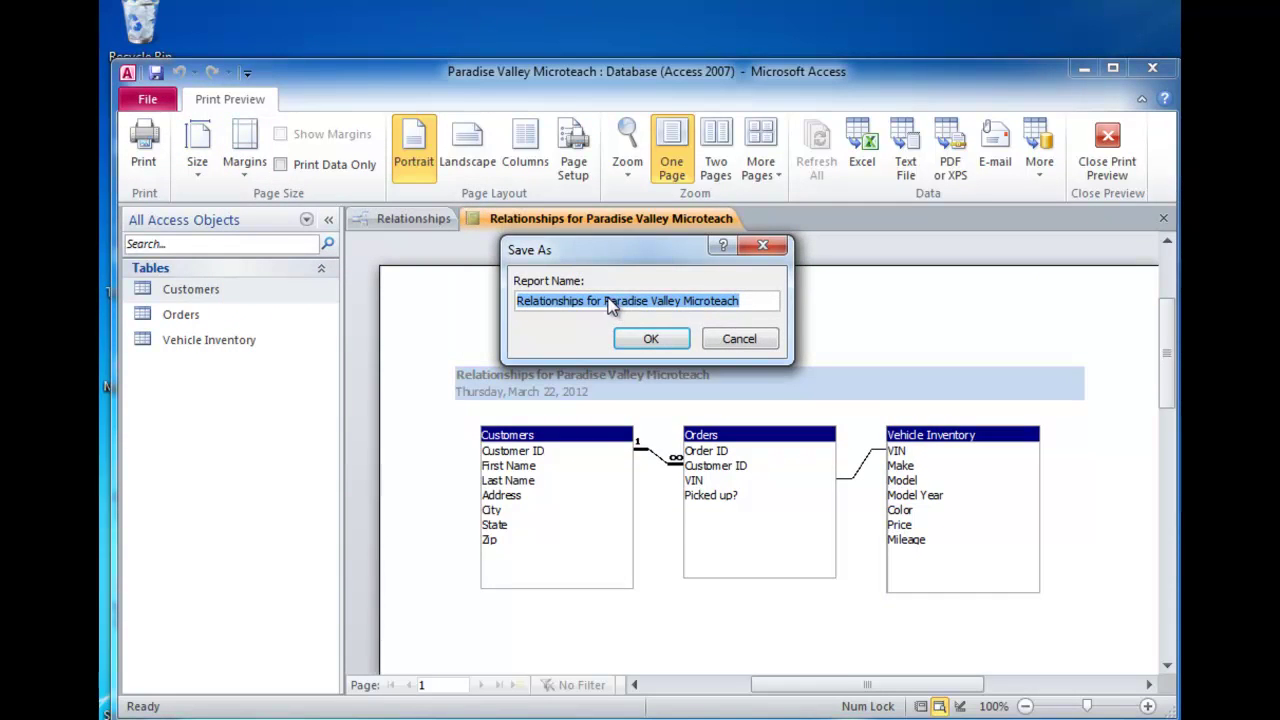
{"action": "left_click", "coordinate": [752, 300]}
{"action": "left_click_drag", "start_coordinate": [752, 300], "coordinate": [604, 300]}
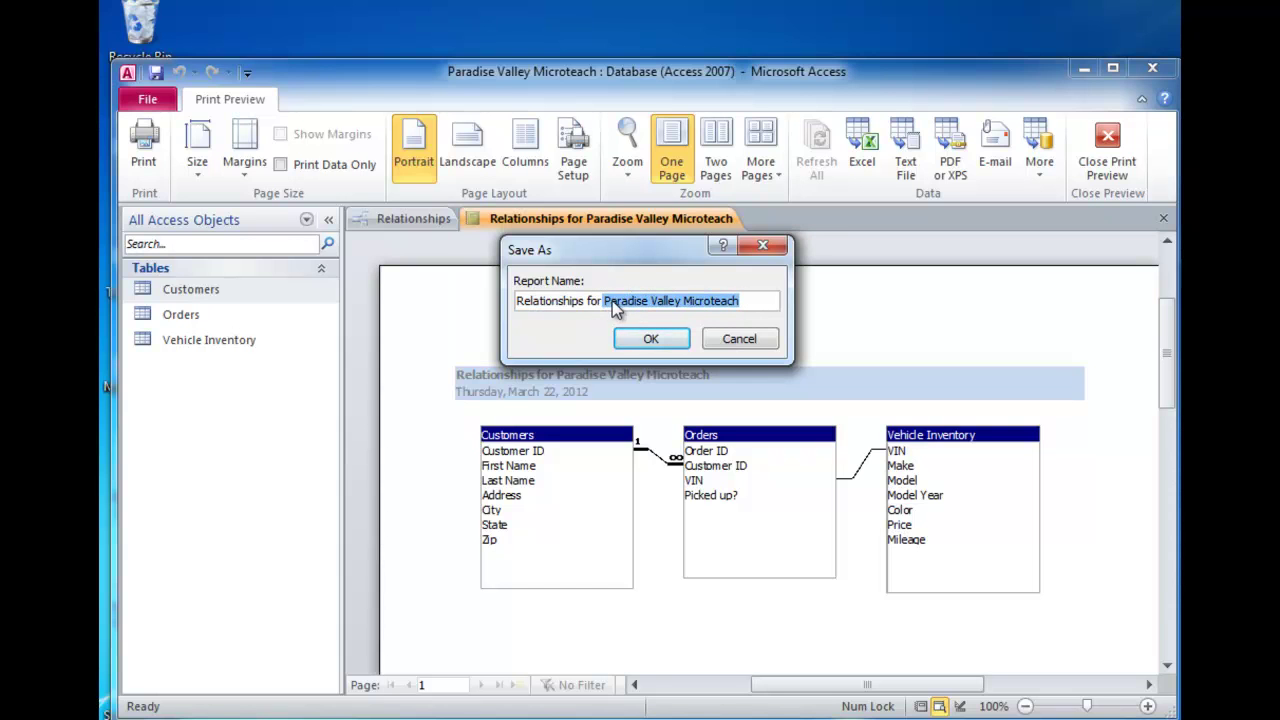
{"action": "key", "text": "BackSpace"}
{"action": "type", "text": "Car "}
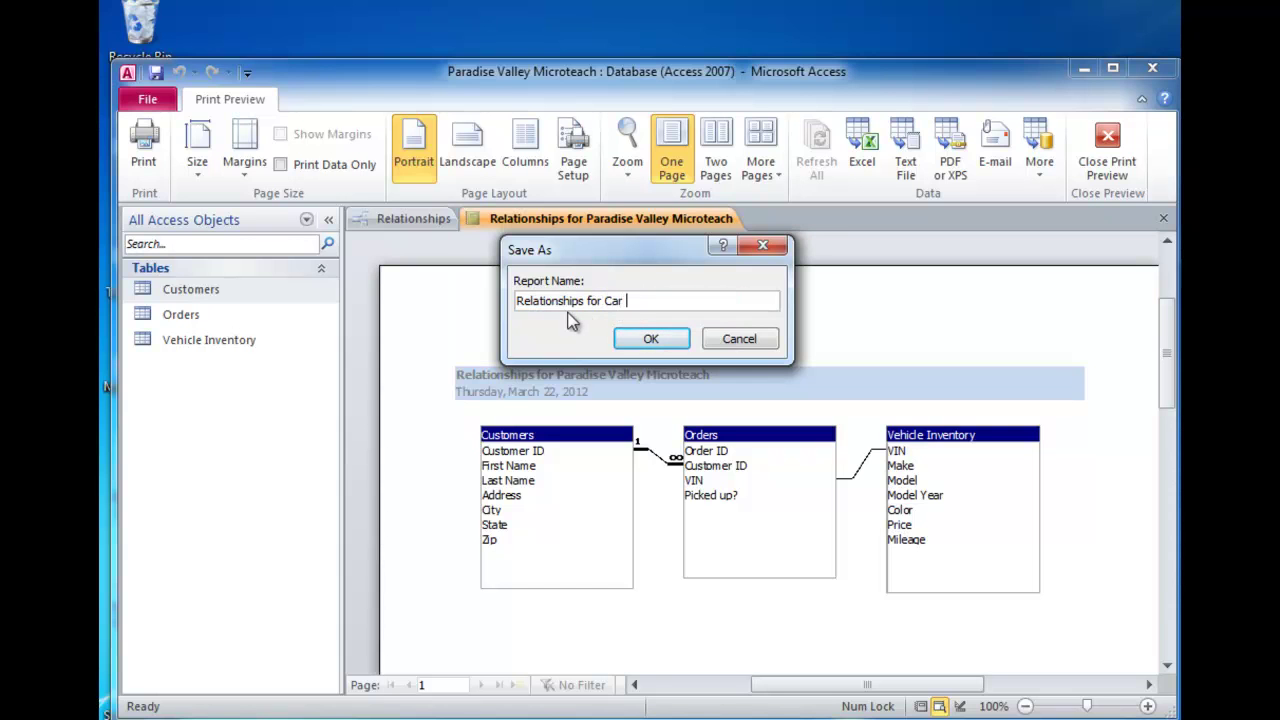
{"action": "type", "text": "Dealer Database"}
{"action": "left_click", "coordinate": [655, 338]}
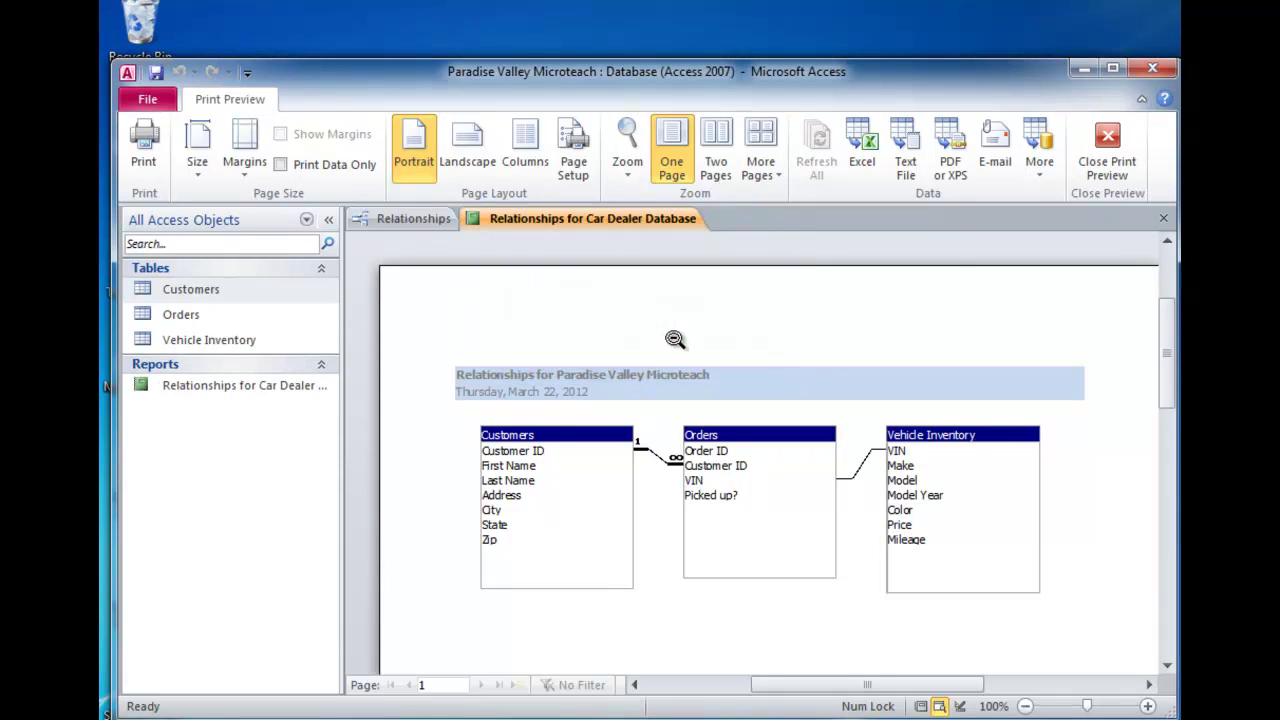
Leave the print preview for the report's design and enlarge the Report Footer section to about half an inch high.
{"action": "left_click", "coordinate": [1115, 145]}
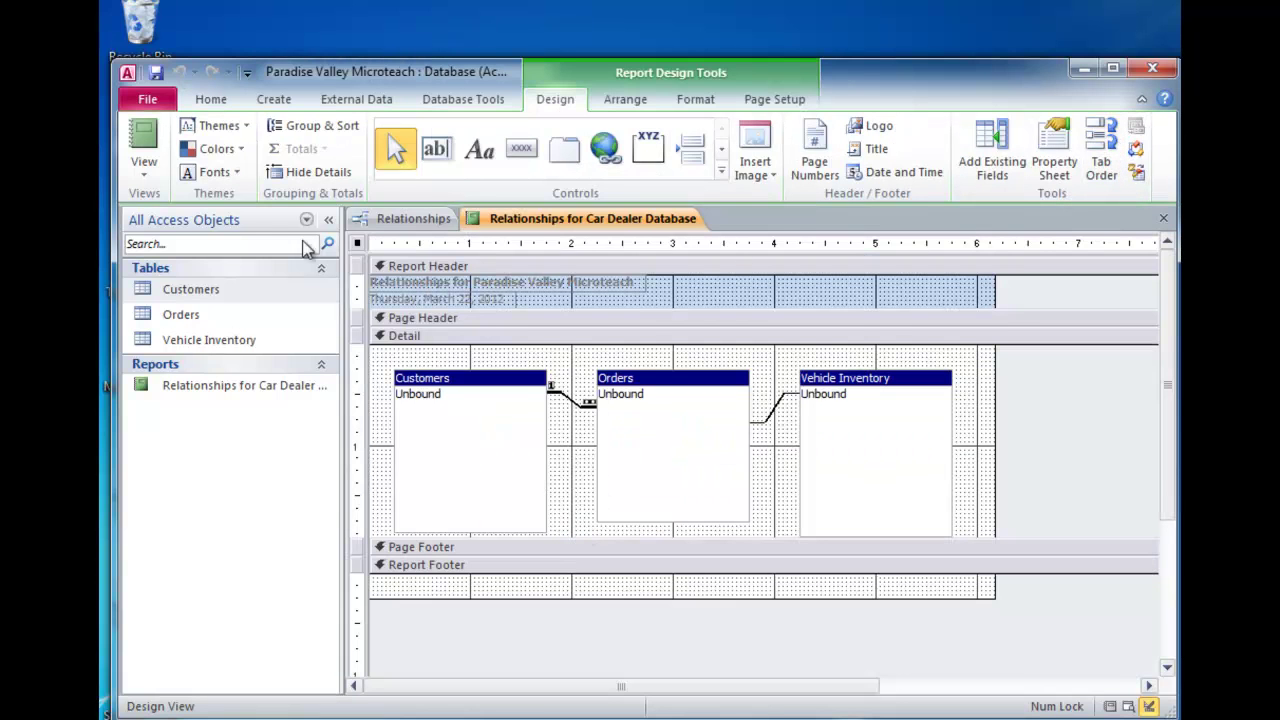
{"action": "left_click", "coordinate": [140, 172]}
{"action": "left_click", "coordinate": [140, 172]}
{"action": "left_click_drag", "start_coordinate": [398, 600], "coordinate": [396, 622]}
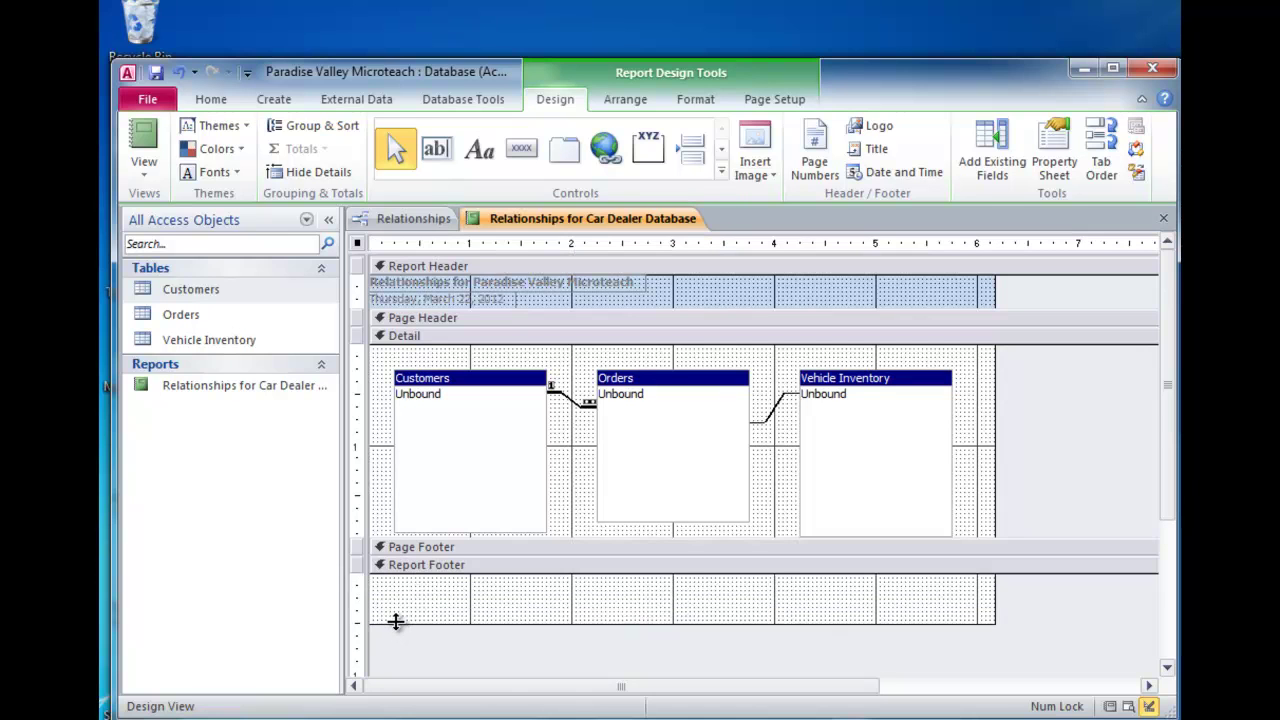
Add a label reading Student Name, about 1 inch wide, to the Report Footer section.
{"action": "left_click", "coordinate": [477, 162]}
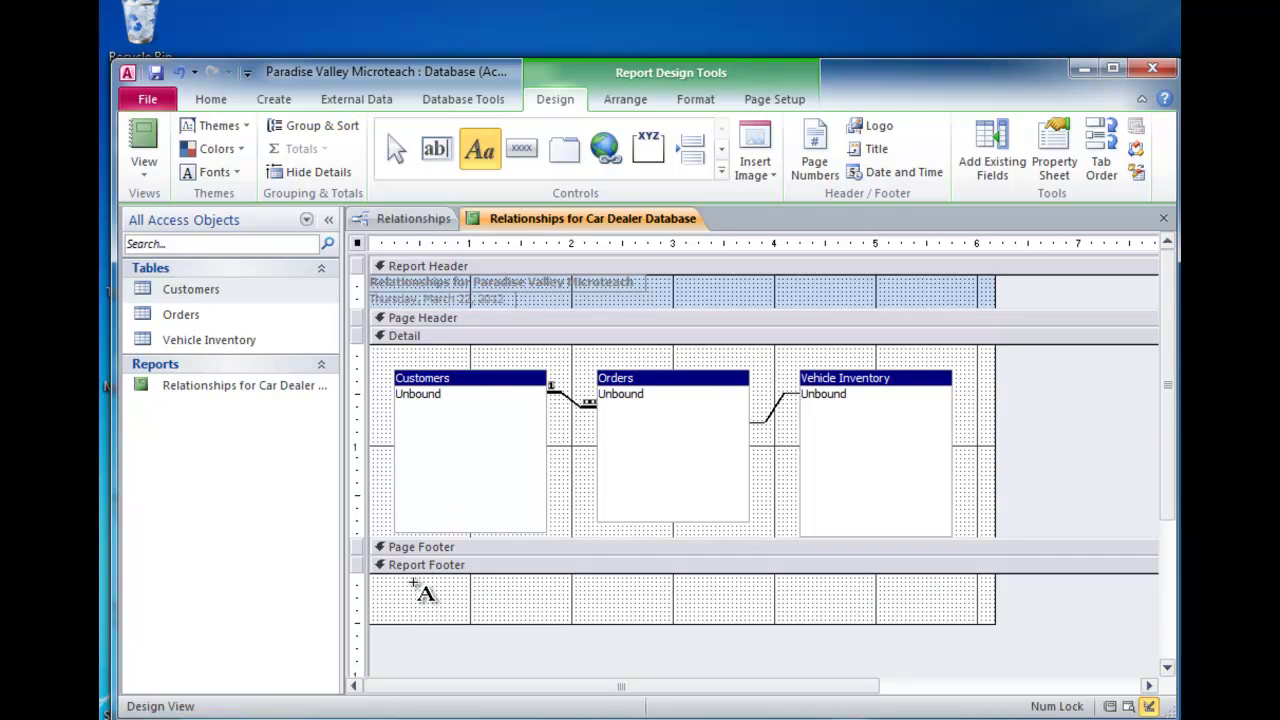
{"action": "left_click_drag", "start_coordinate": [414, 583], "coordinate": [521, 620]}
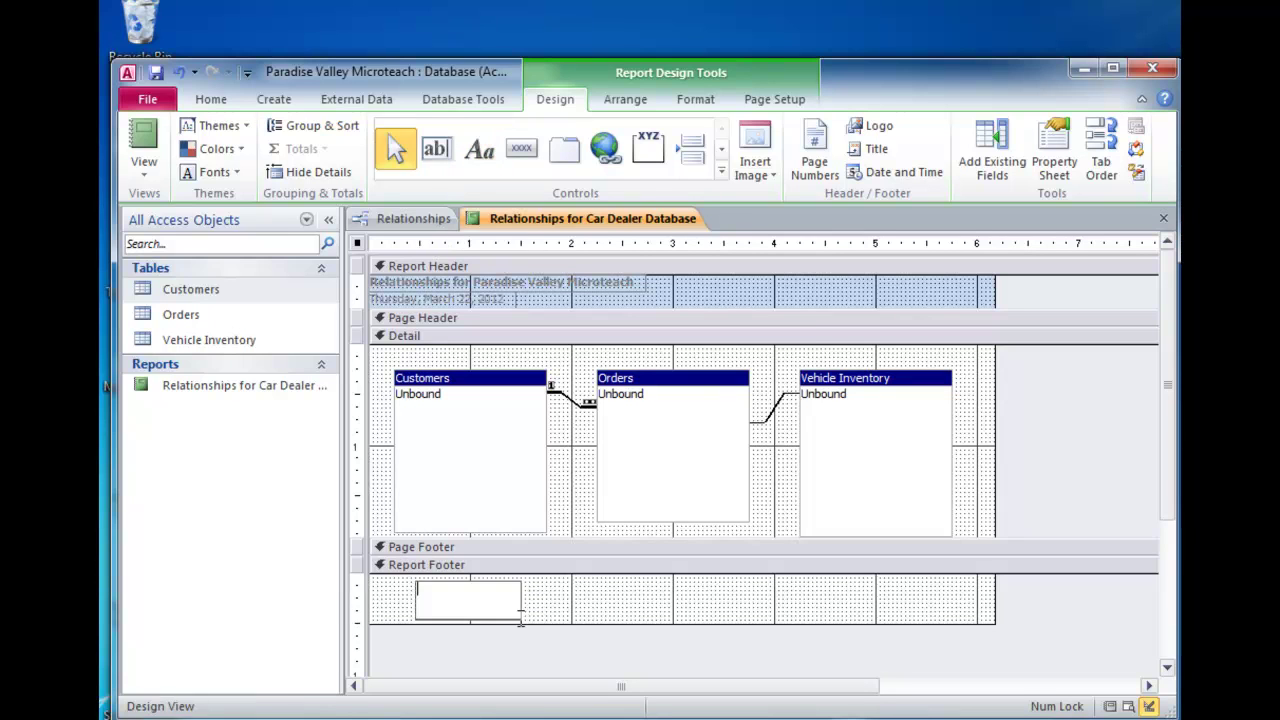
{"action": "type", "text": "Student Name"}
{"action": "left_click", "coordinate": [535, 596]}
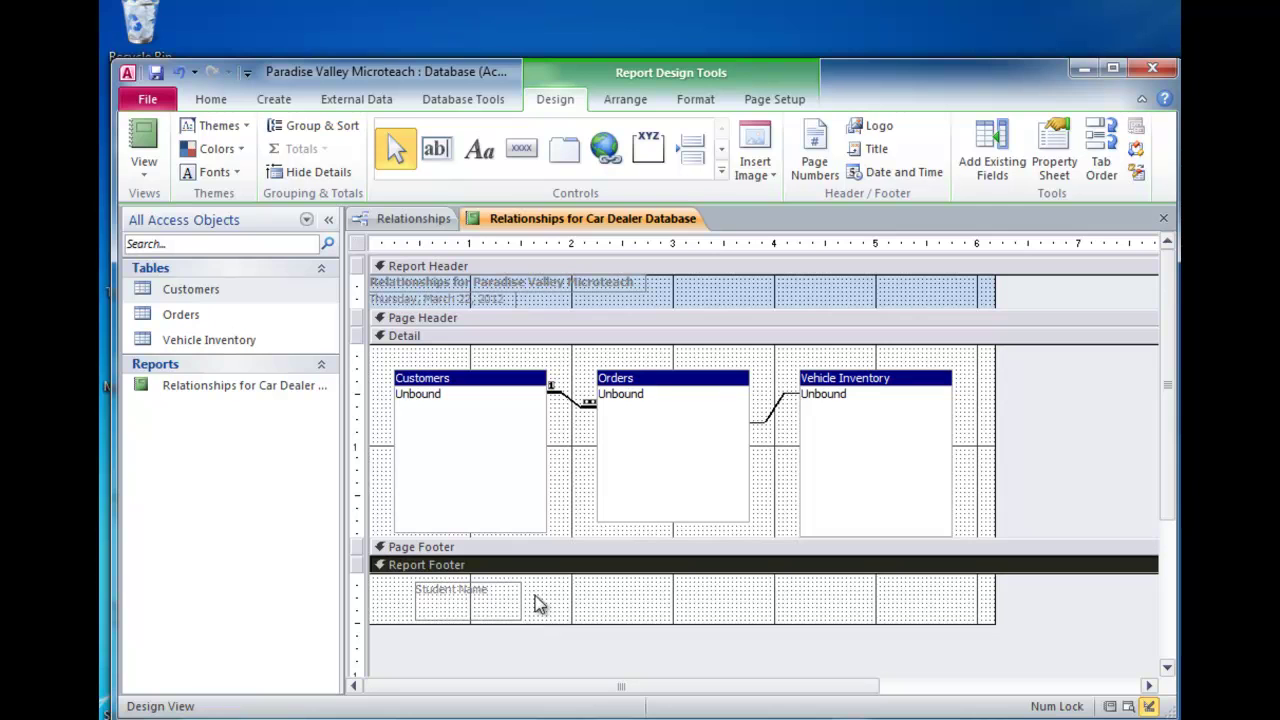
Check the report in Report View, close it with its design changes saved, and close the relationships layout.
{"action": "left_click", "coordinate": [143, 166]}
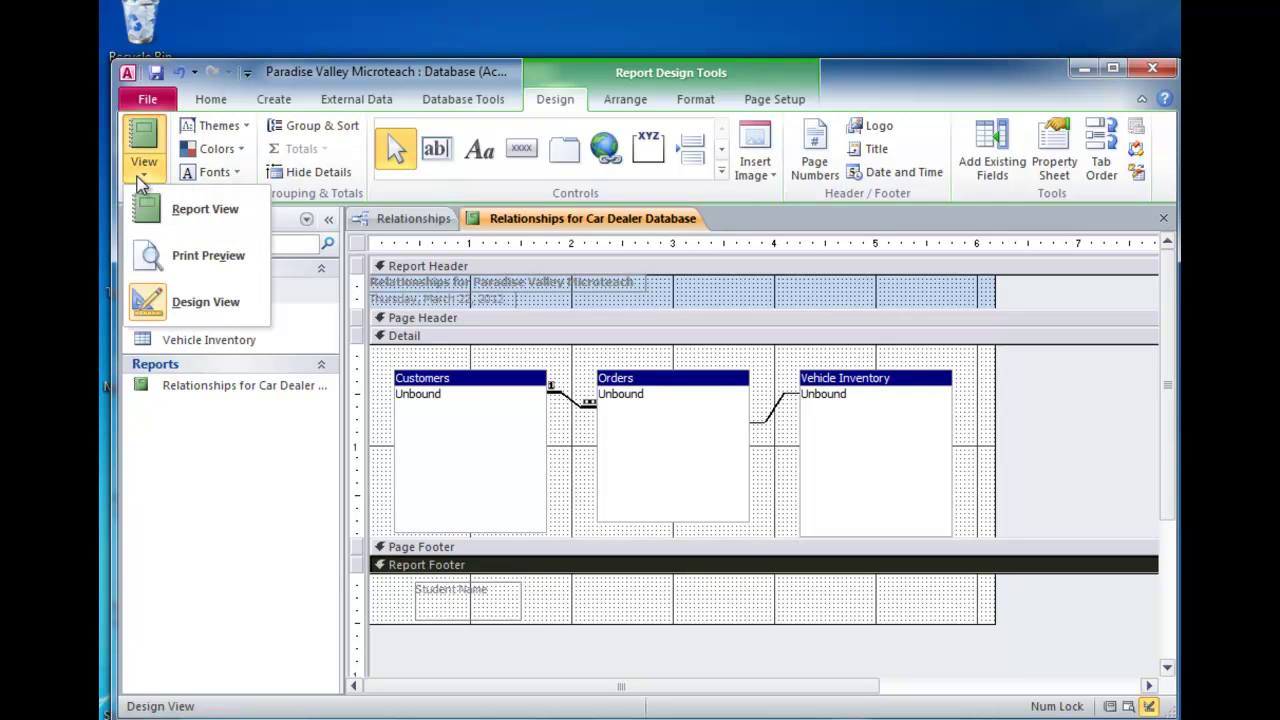
{"action": "left_click", "coordinate": [185, 212]}
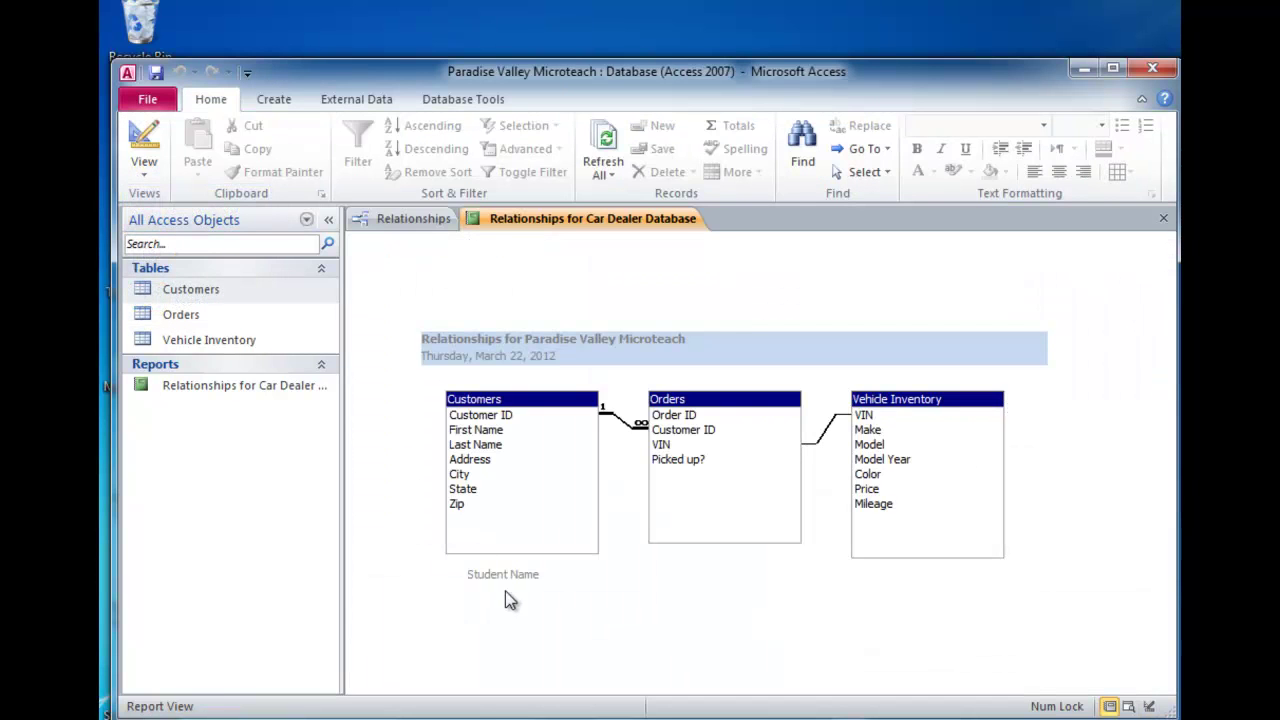
{"action": "left_click", "coordinate": [1161, 219]}
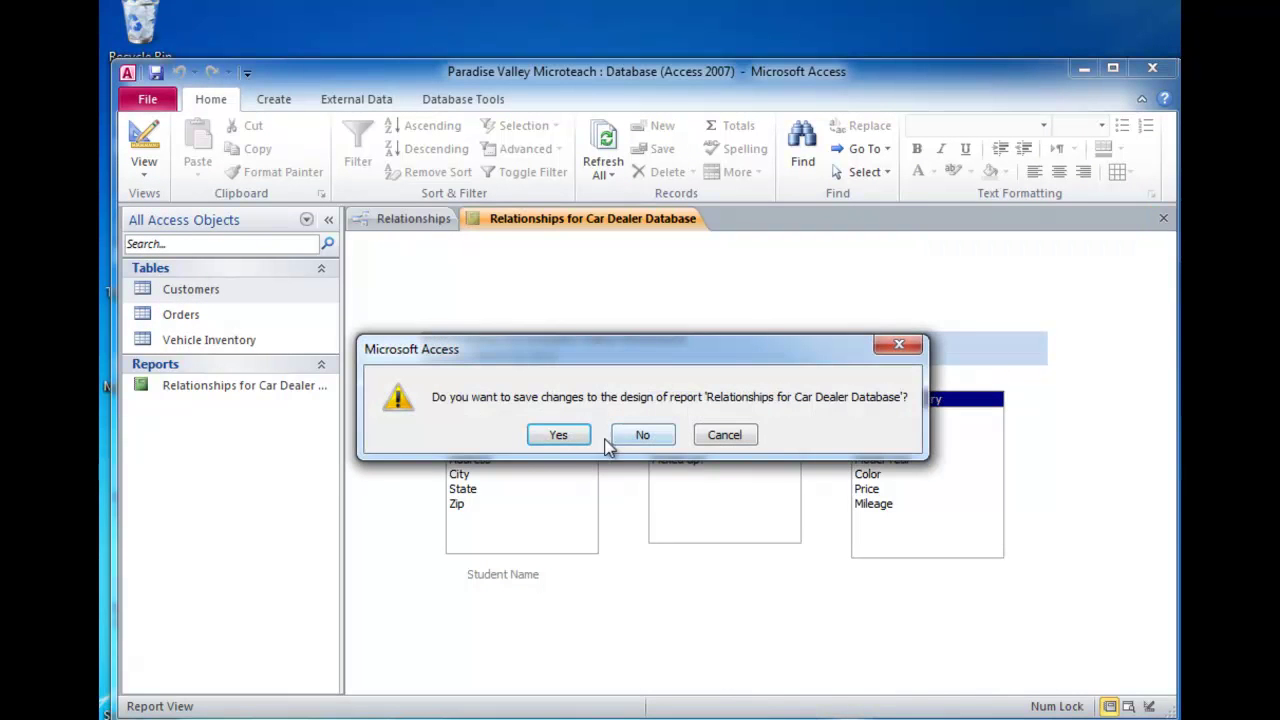
{"action": "left_click", "coordinate": [558, 437]}
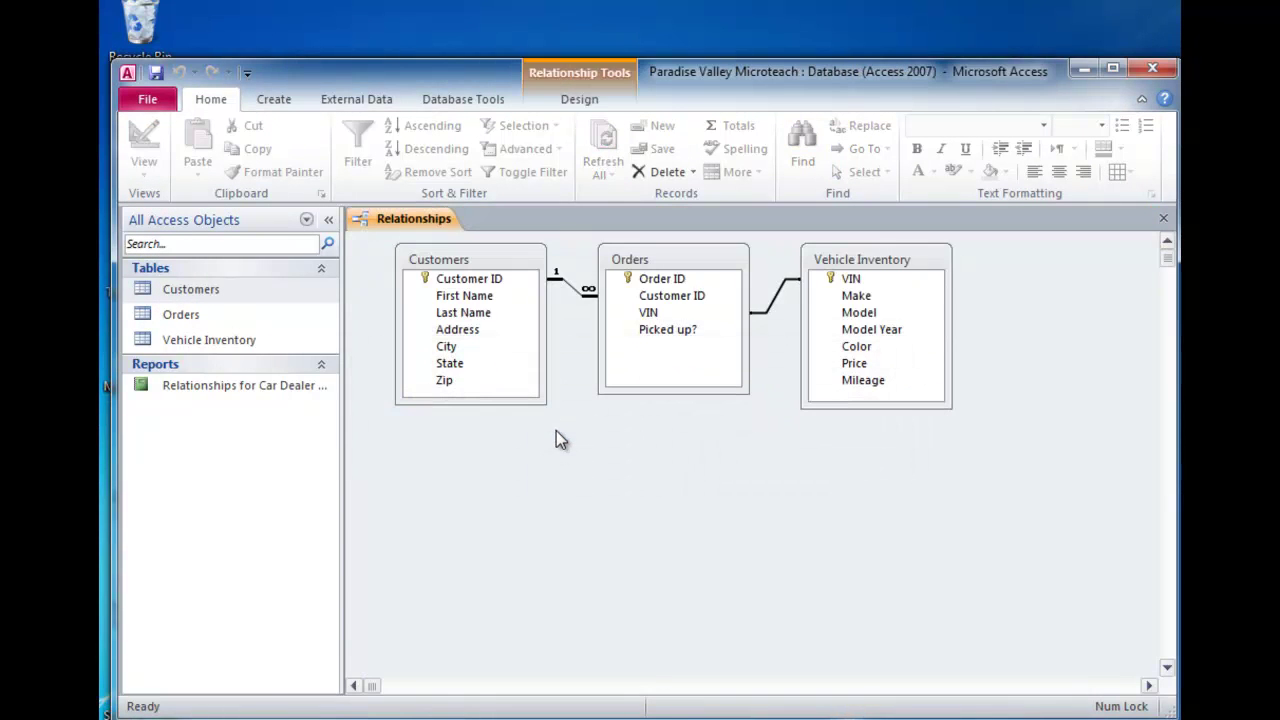
{"action": "left_click", "coordinate": [1162, 220]}
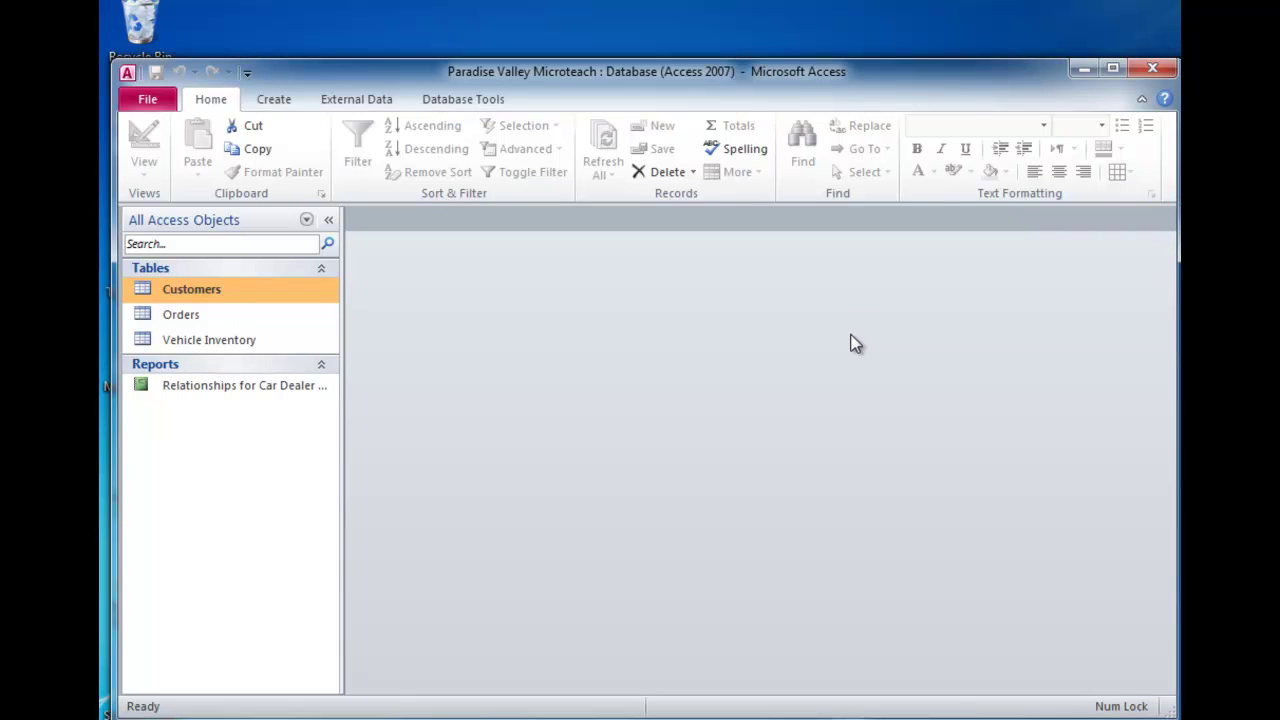
Start a Simple Query Wizard query and add Customer ID, First Name and Last Name from the Customers table.
{"action": "left_click", "coordinate": [273, 101]}
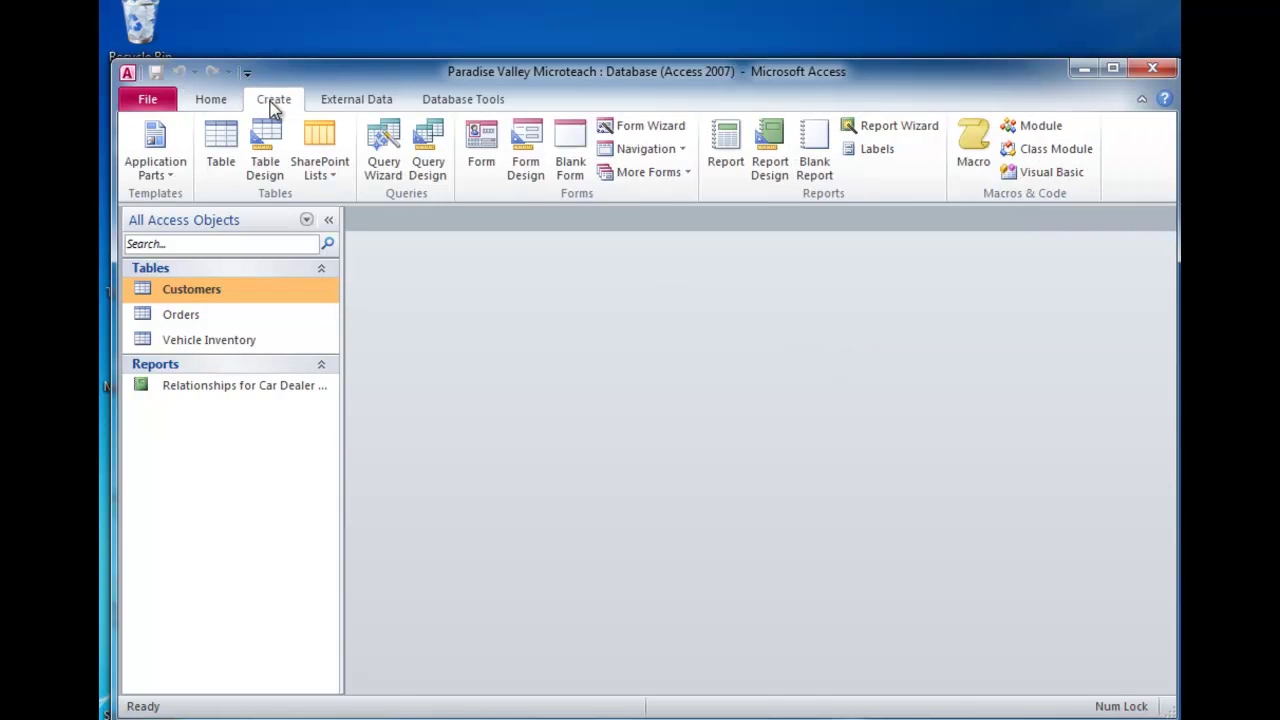
{"action": "left_click", "coordinate": [382, 172]}
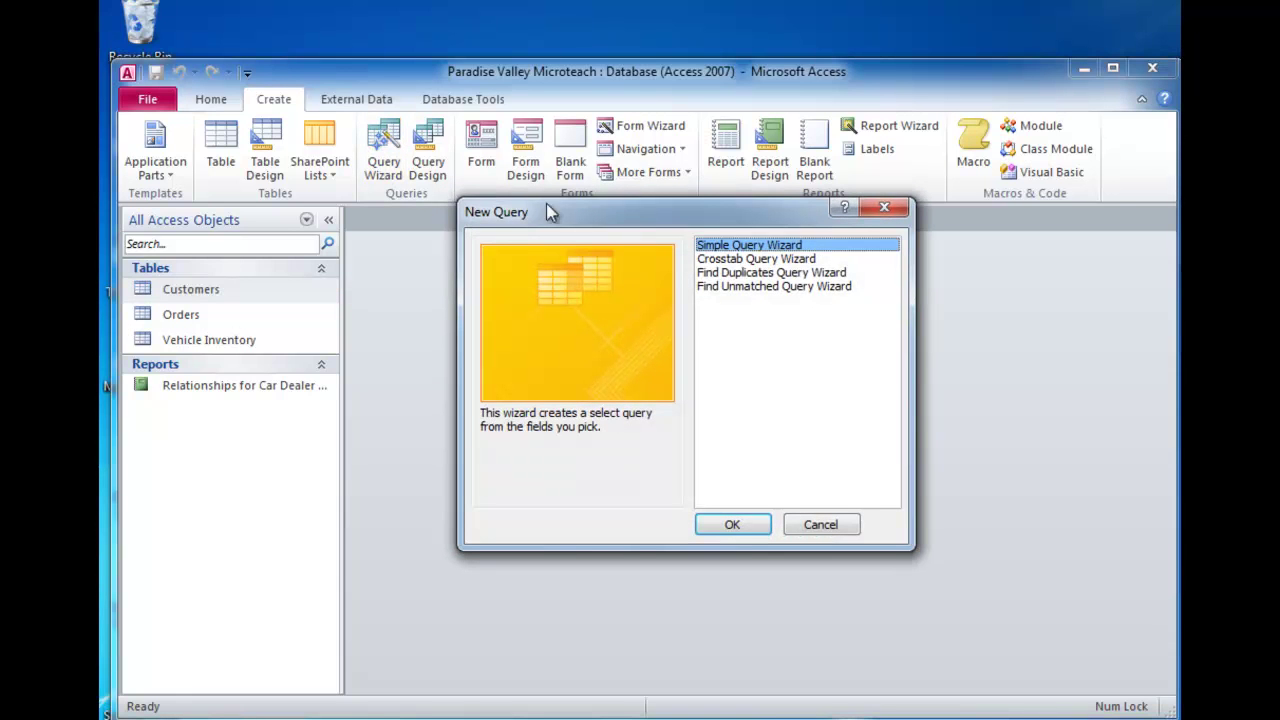
{"action": "left_click", "coordinate": [726, 525]}
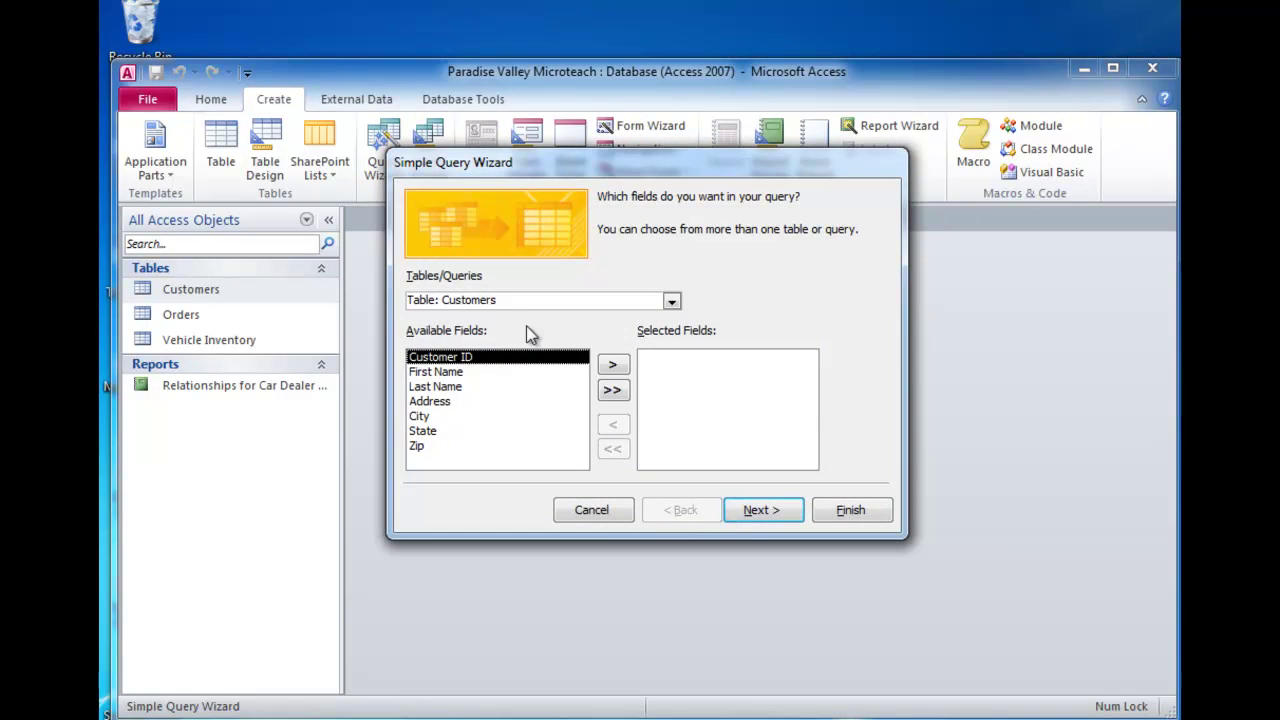
{"action": "left_click", "coordinate": [673, 304]}
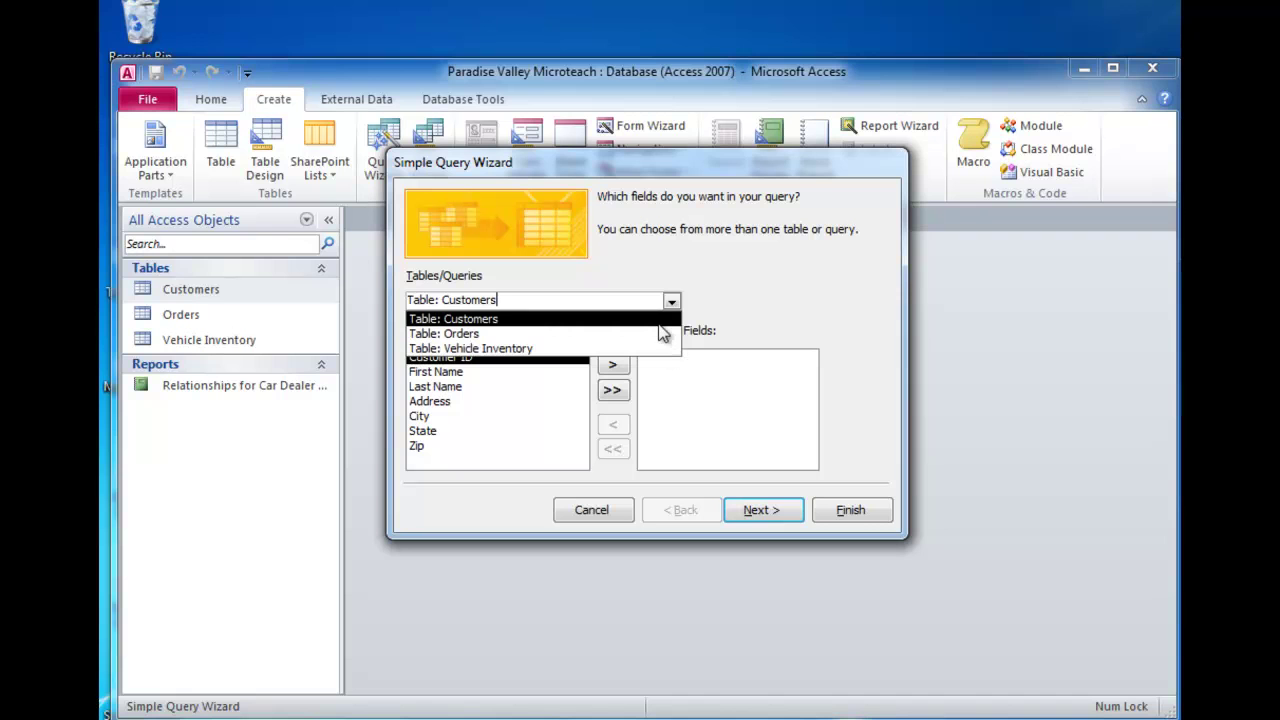
{"action": "left_click", "coordinate": [521, 320]}
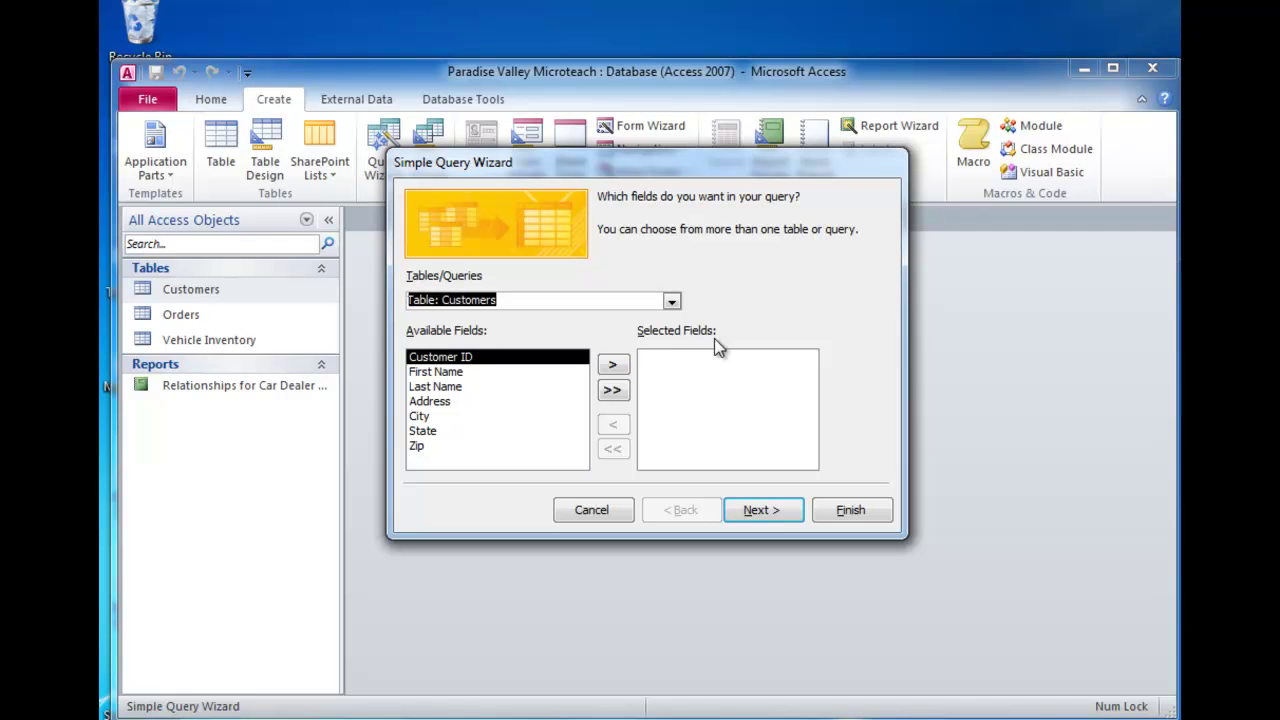
{"action": "left_click", "coordinate": [614, 366]}
{"action": "left_click", "coordinate": [614, 366]}
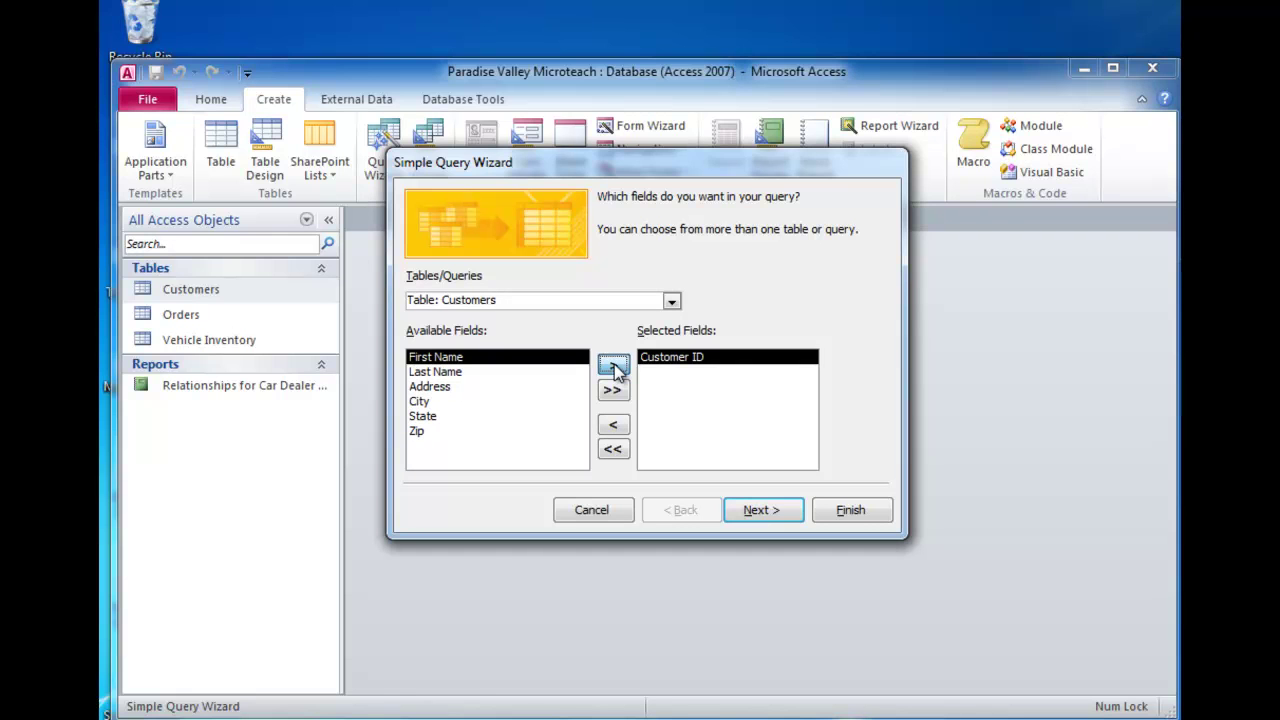
{"action": "left_click", "coordinate": [614, 366]}
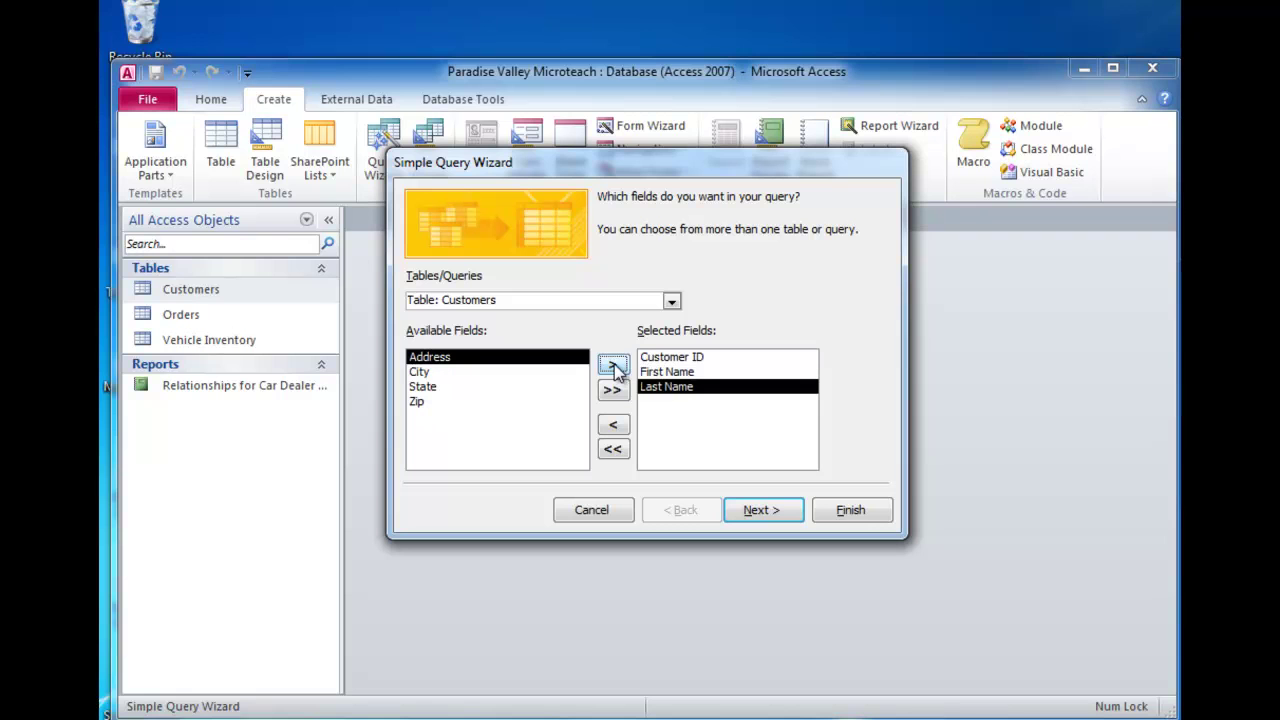
Add the VIN field from the Orders table to the query's selected fields.
{"action": "left_click", "coordinate": [671, 302]}
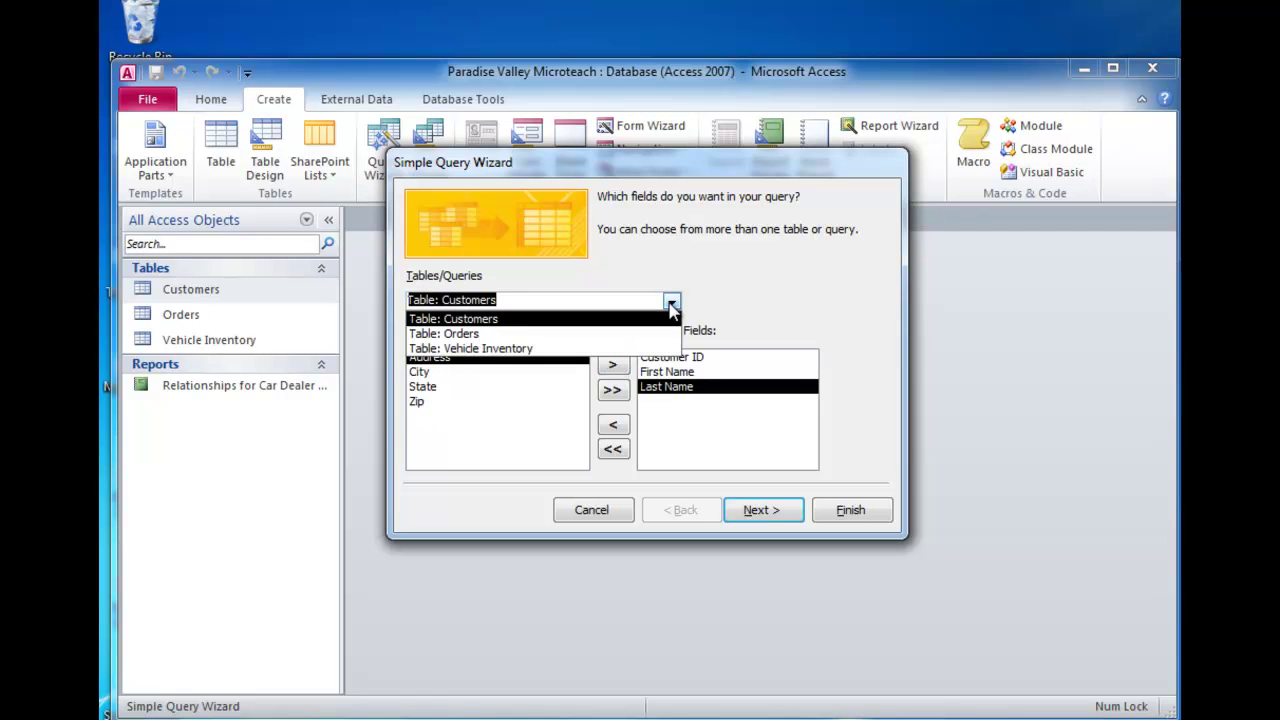
{"action": "left_click", "coordinate": [483, 335]}
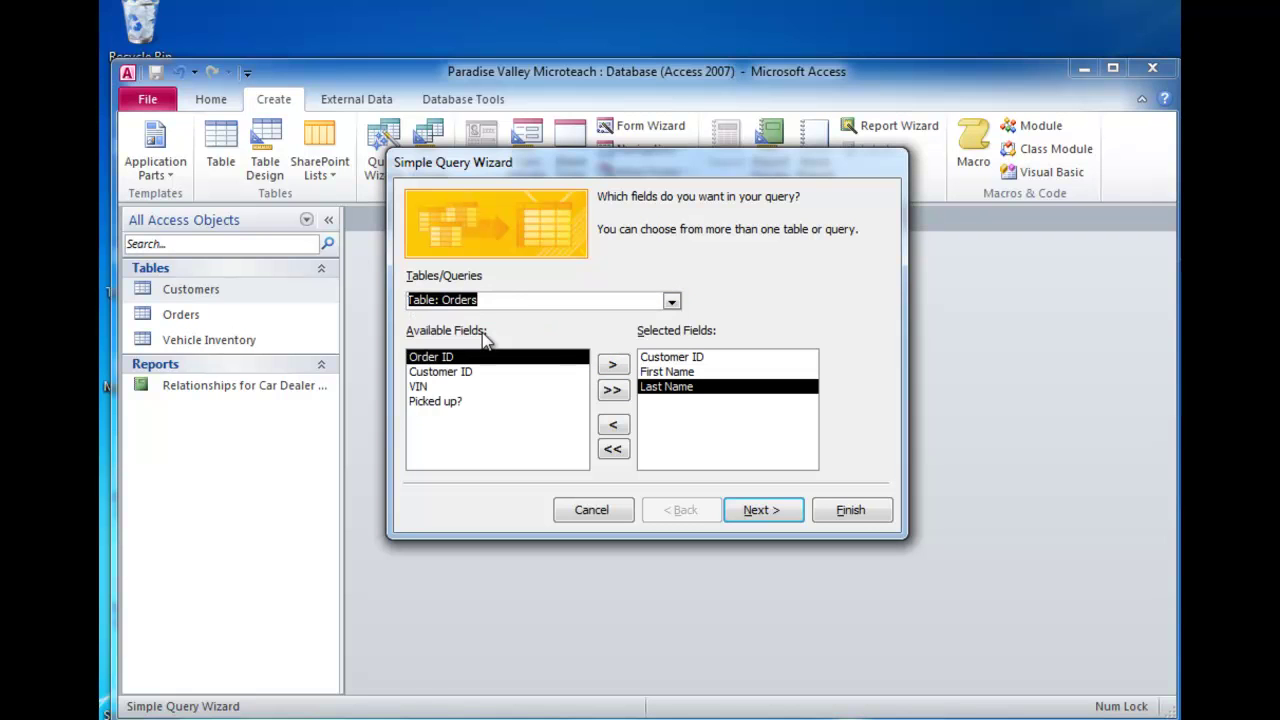
{"action": "left_click", "coordinate": [442, 388]}
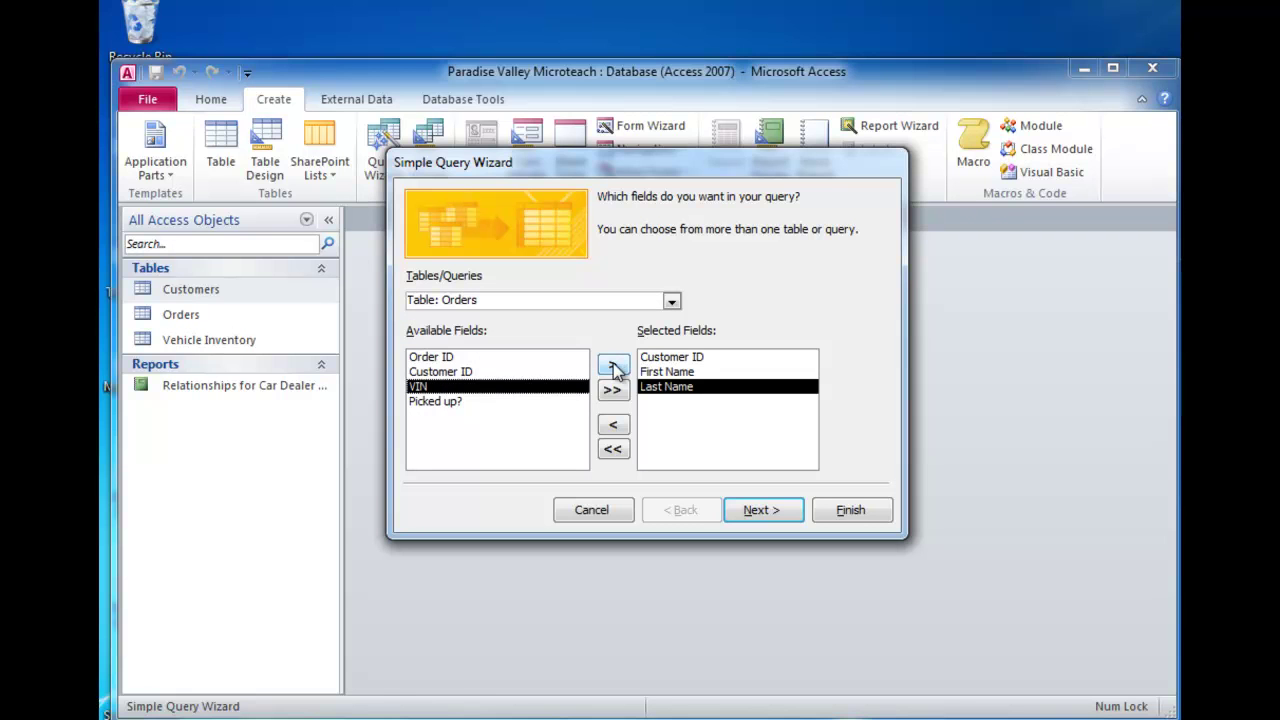
{"action": "left_click", "coordinate": [613, 366]}
Add Make, Model, Model Year and Price from the Vehicle Inventory table to the query's selected fields.
{"action": "left_click", "coordinate": [672, 301]}
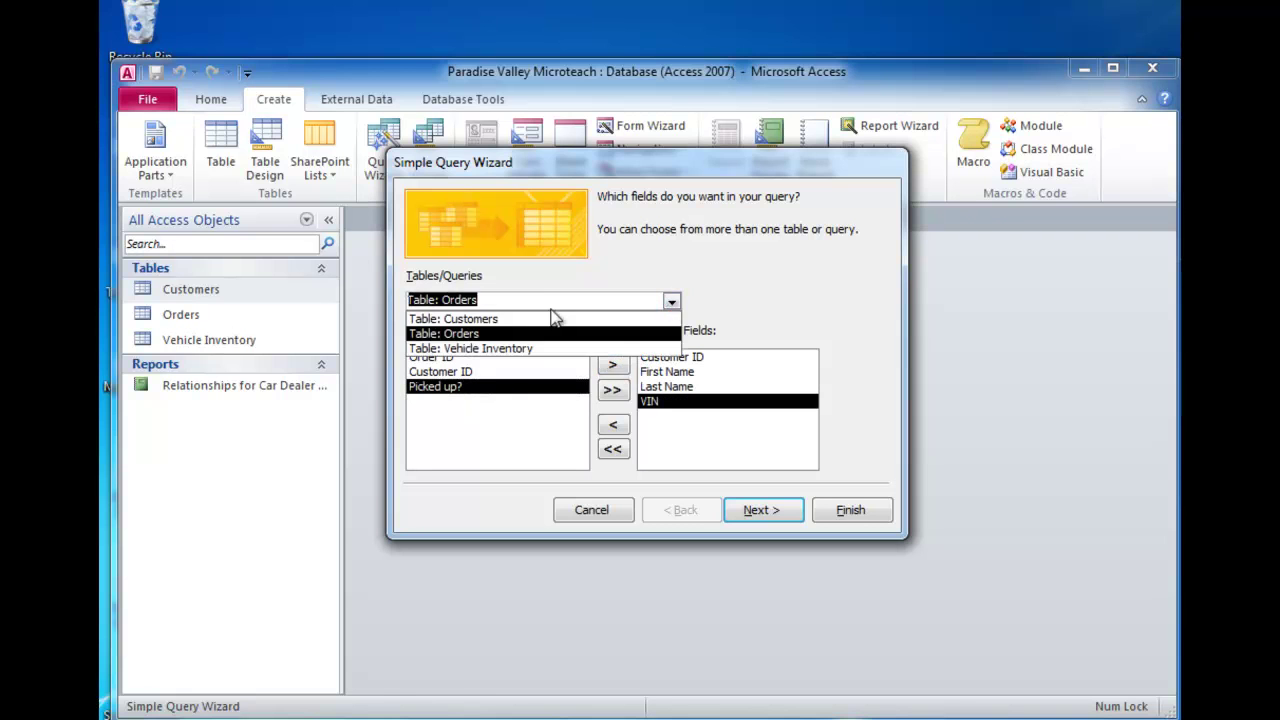
{"action": "left_click", "coordinate": [518, 350]}
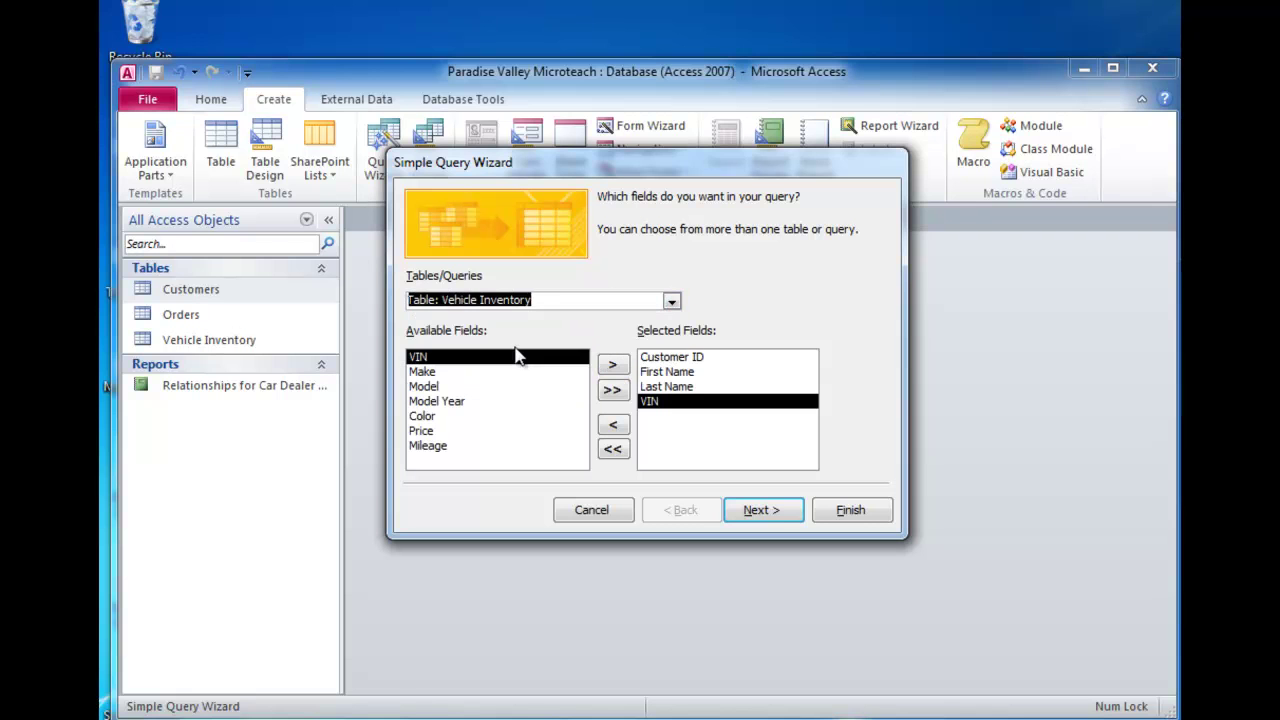
{"action": "left_click", "coordinate": [497, 372]}
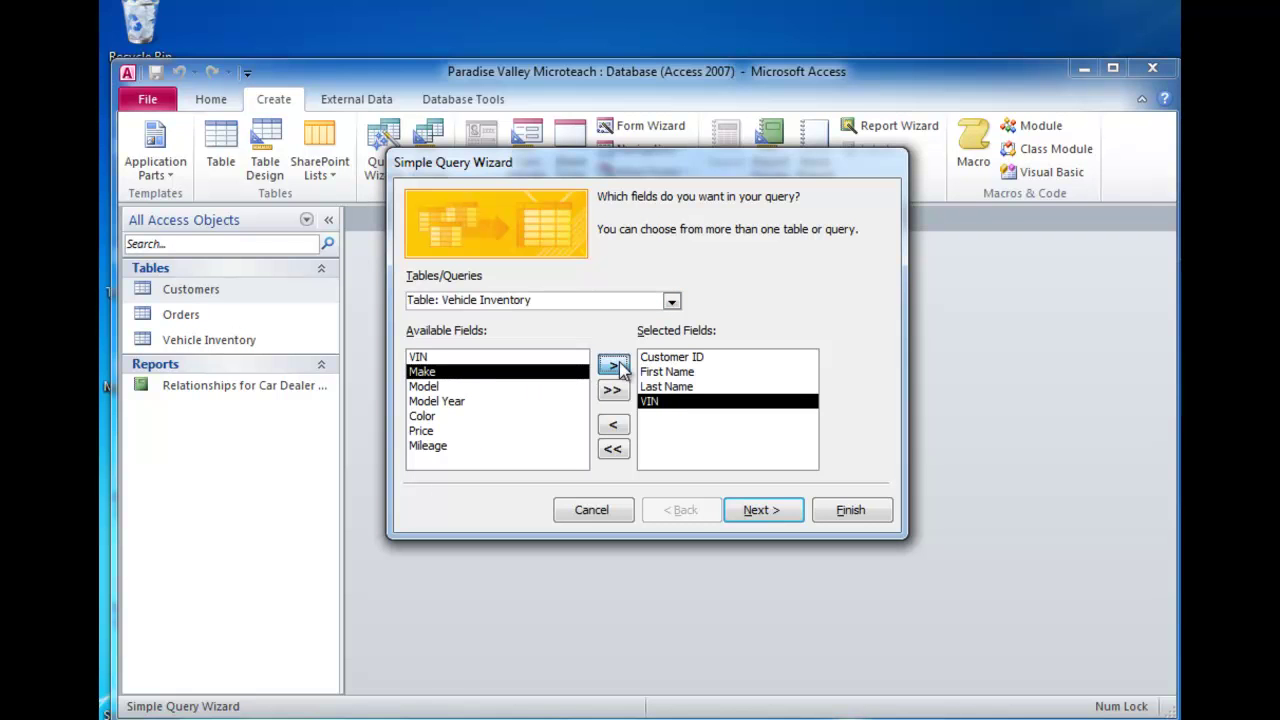
{"action": "left_click", "coordinate": [618, 367]}
{"action": "left_click", "coordinate": [618, 367]}
{"action": "left_click", "coordinate": [618, 367]}
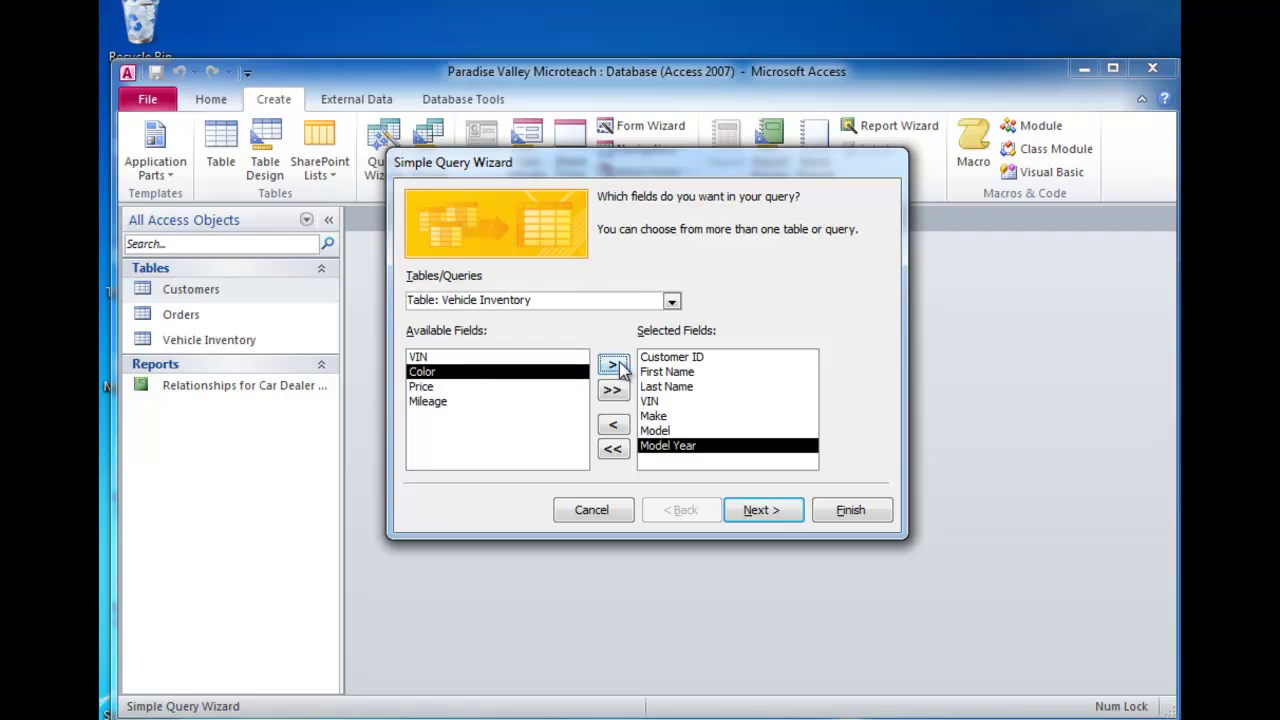
{"action": "left_click", "coordinate": [440, 387]}
{"action": "left_click", "coordinate": [614, 368]}
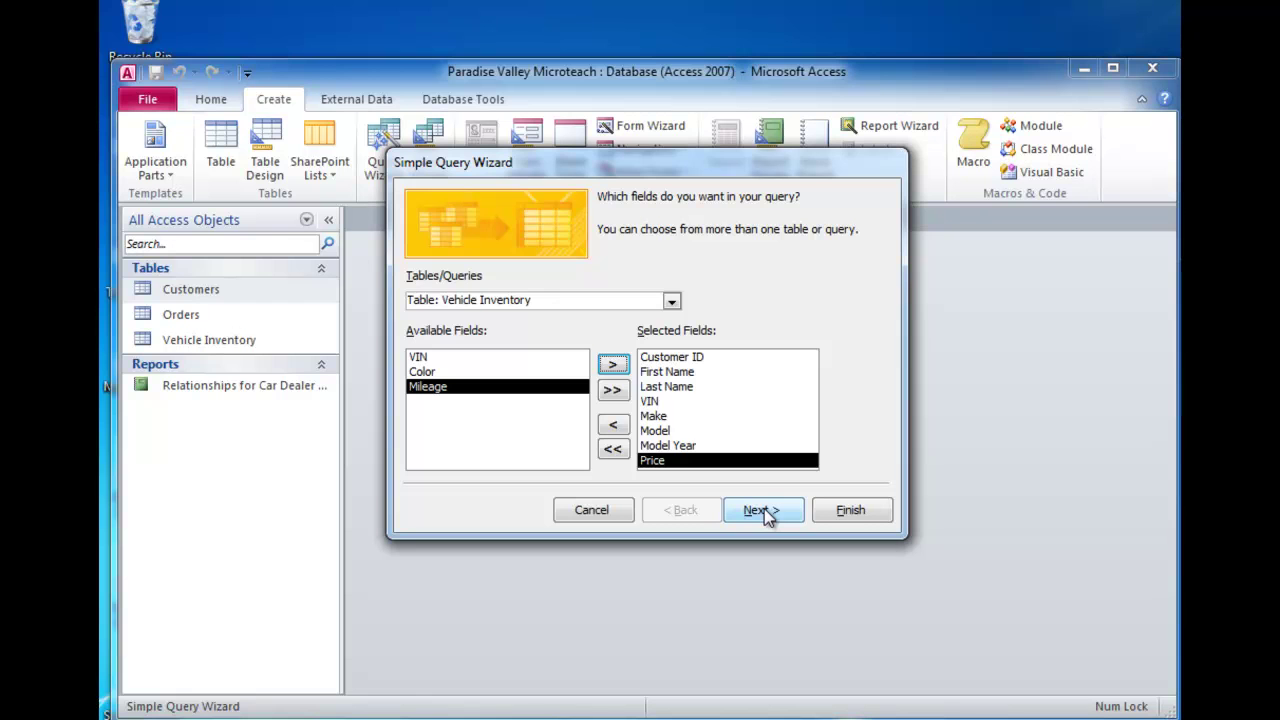
Keep it a detail query, title it Sold in Stock, and finish the wizard by opening the query to view information.
{"action": "left_click", "coordinate": [764, 508]}
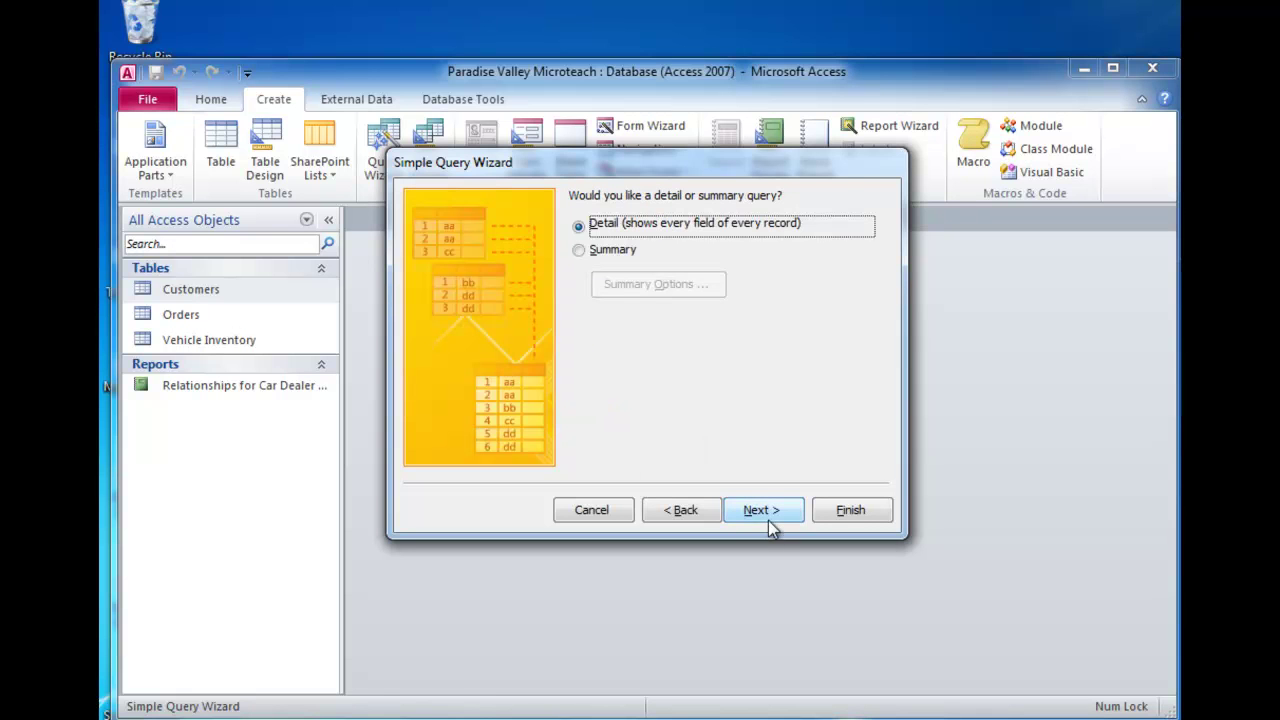
{"action": "left_click", "coordinate": [764, 514]}
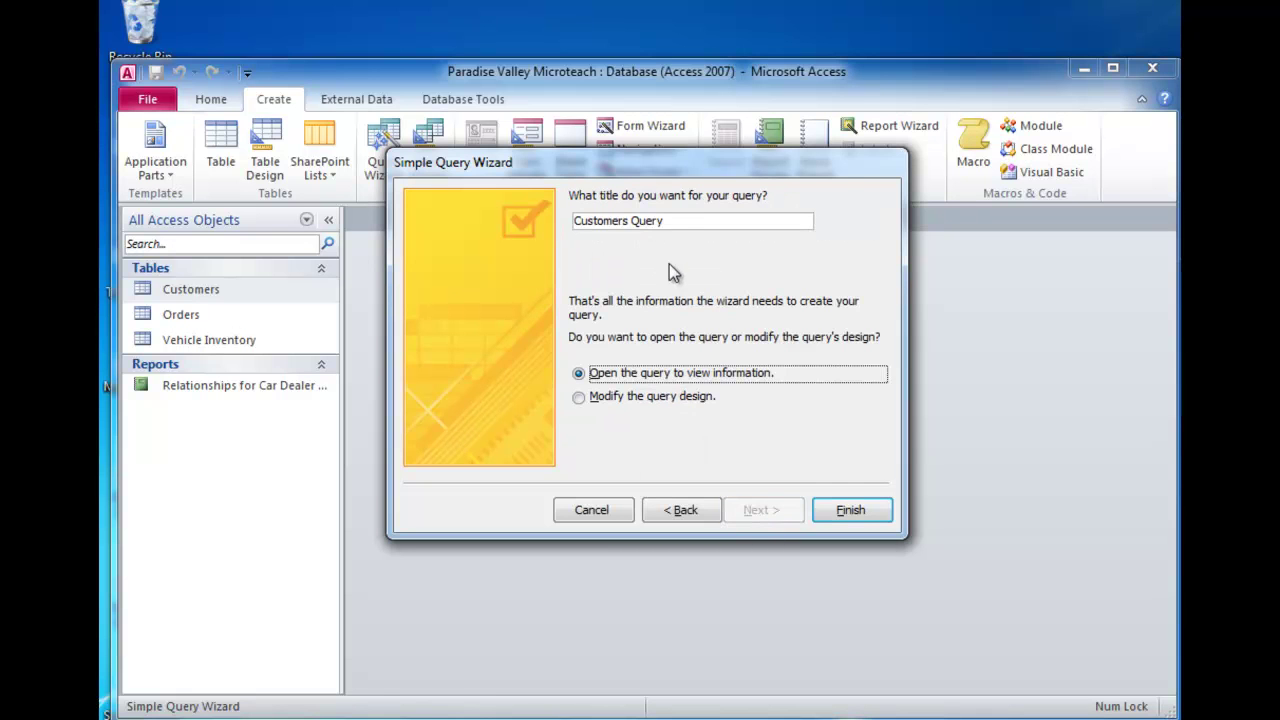
{"action": "left_click_drag", "start_coordinate": [666, 220], "coordinate": [527, 225]}
{"action": "type", "text": "Sold in Stock"}
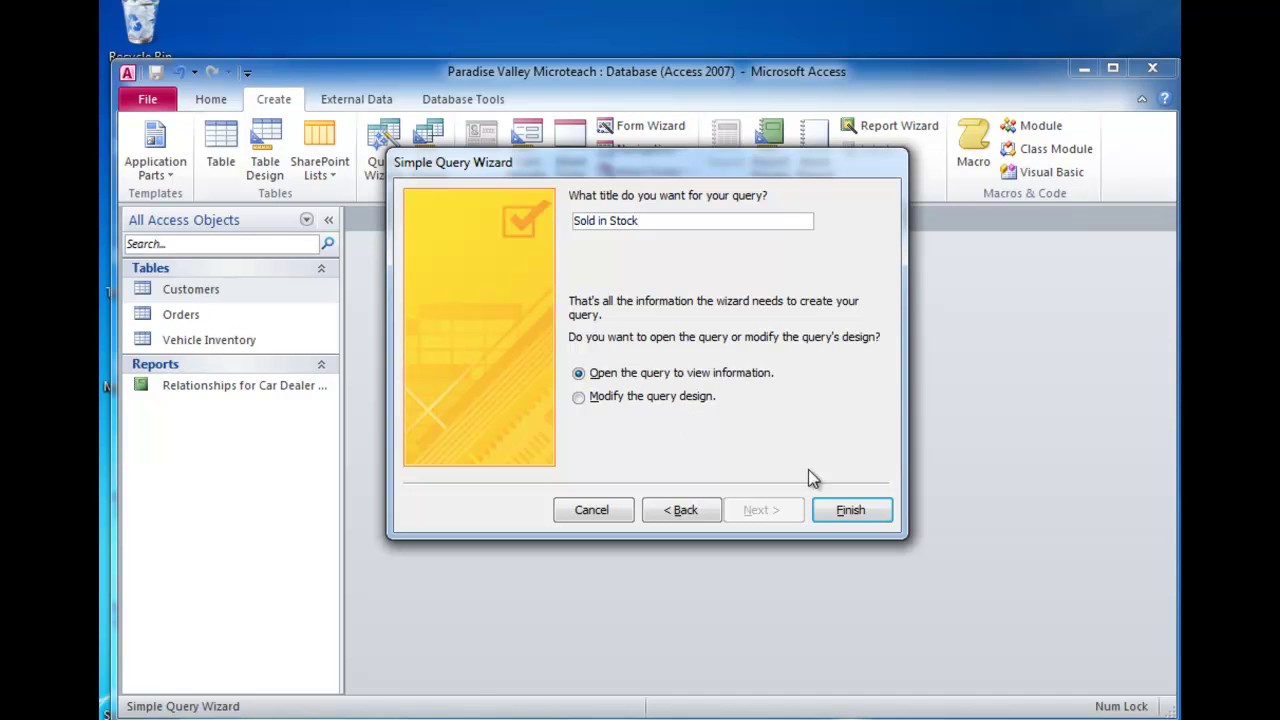
{"action": "left_click", "coordinate": [851, 511]}
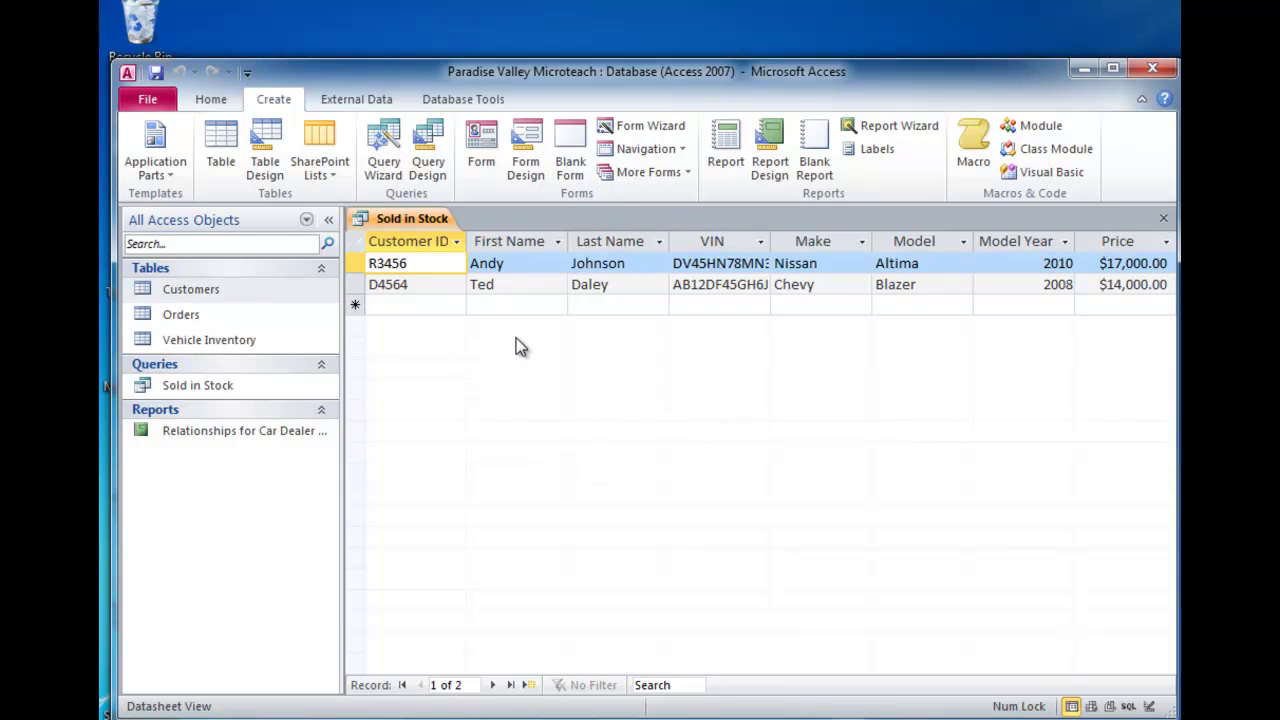
Open the Sold in Stock query in Design View and add the Picked up? field from Orders after Price.
{"action": "left_click", "coordinate": [222, 104]}
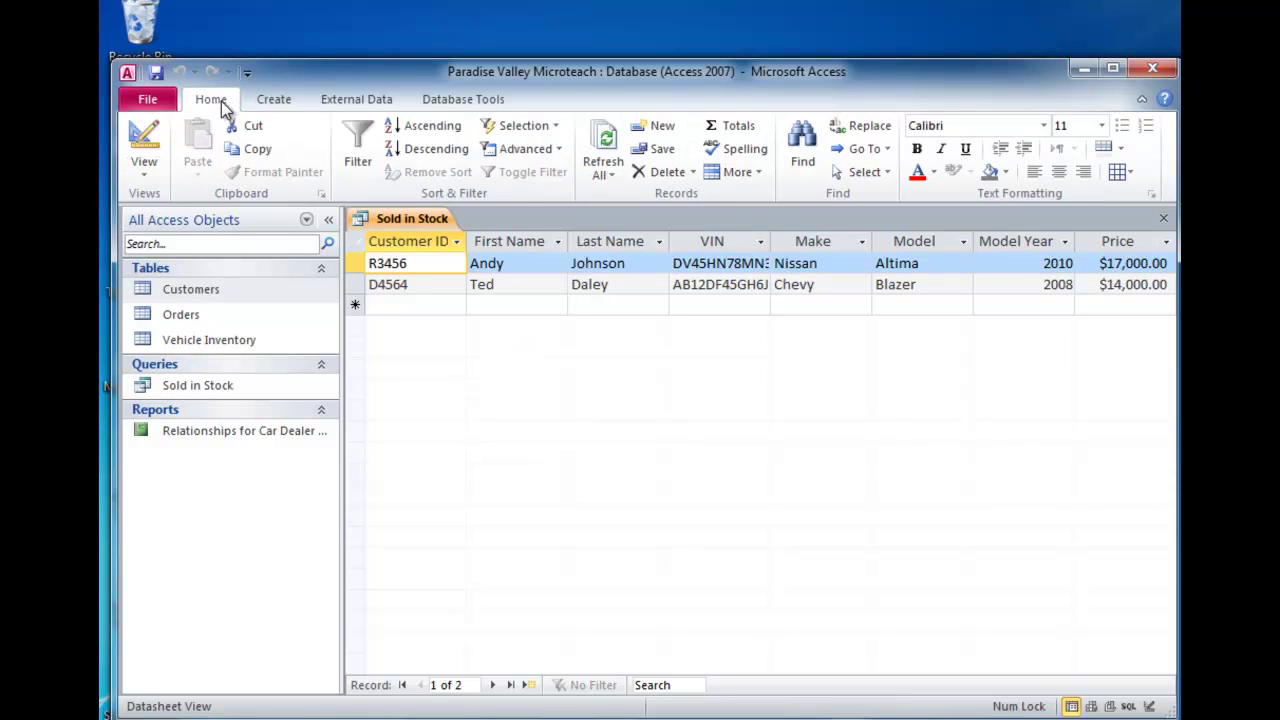
{"action": "left_click", "coordinate": [140, 172]}
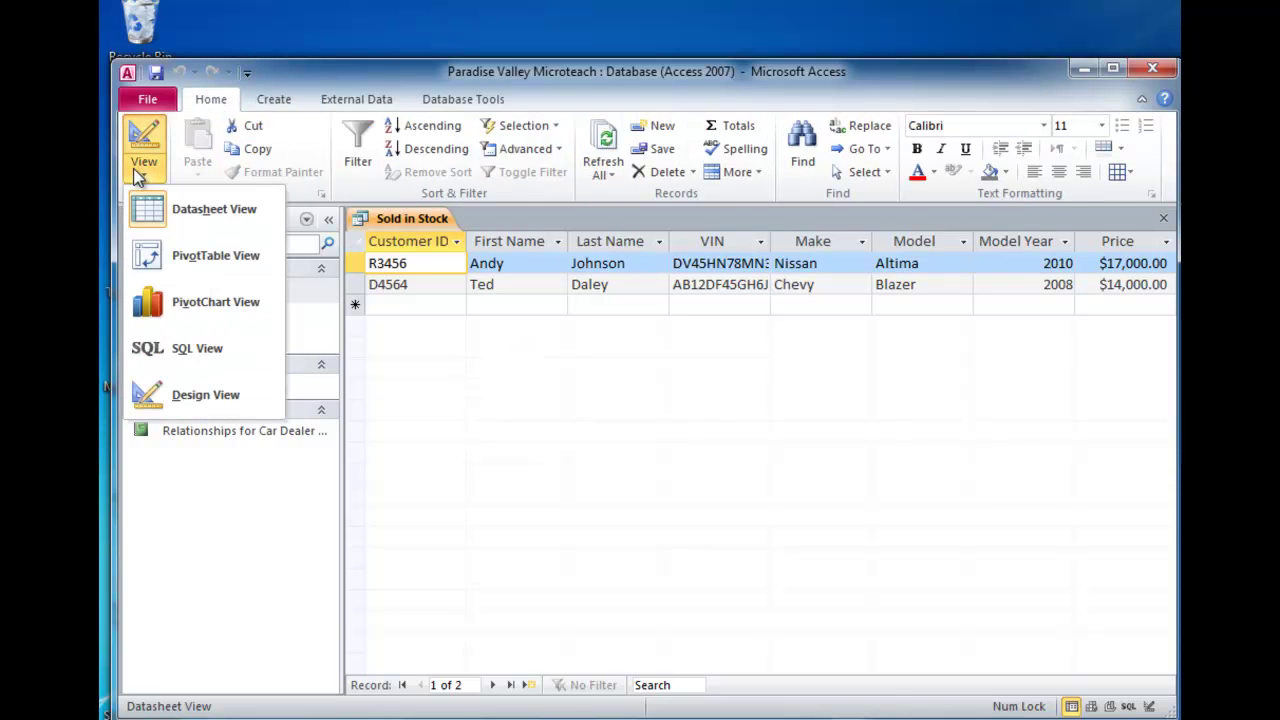
{"action": "left_click", "coordinate": [203, 396]}
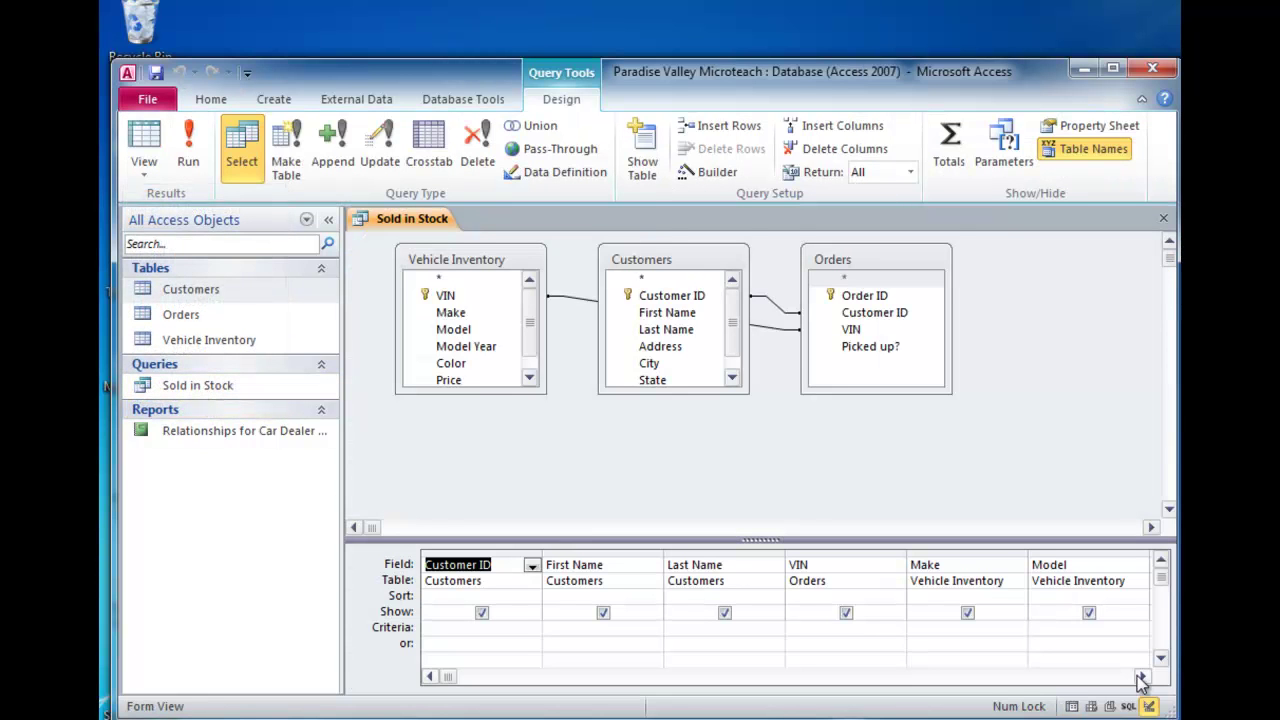
{"action": "left_click", "coordinate": [1141, 677]}
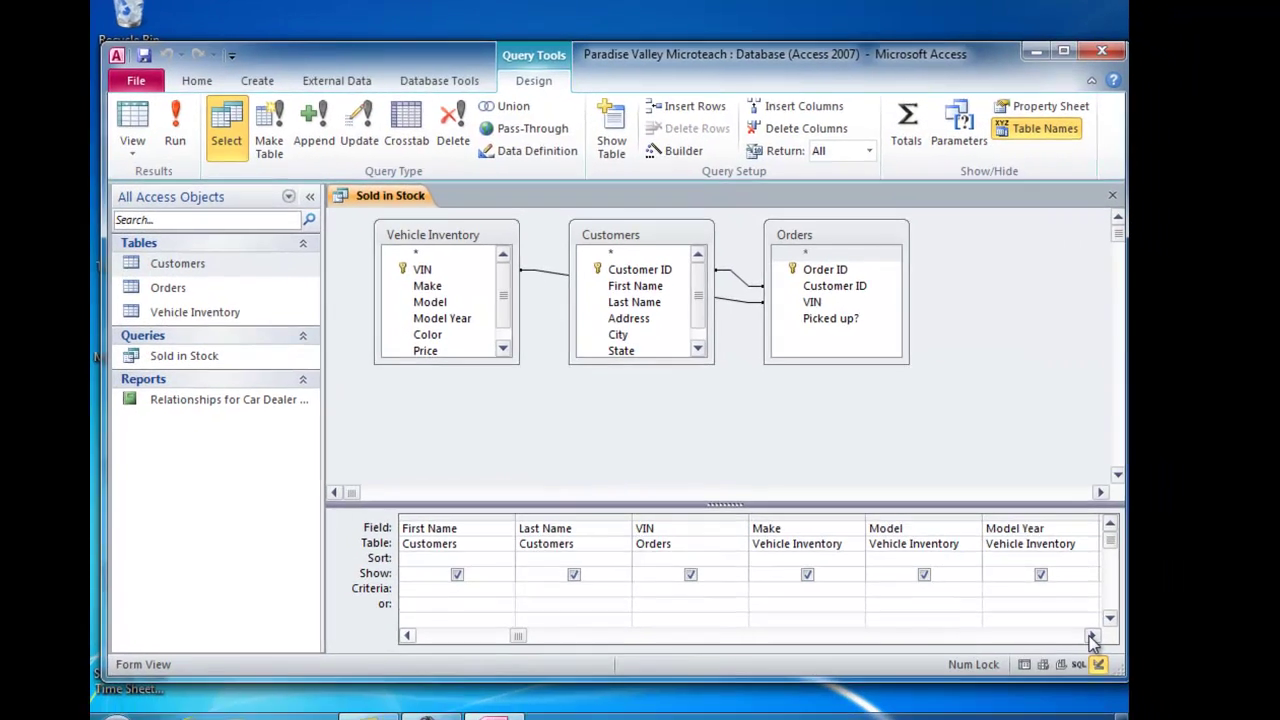
{"action": "left_click", "coordinate": [1092, 637]}
{"action": "left_click", "coordinate": [1092, 637]}
{"action": "left_click", "coordinate": [1092, 637]}
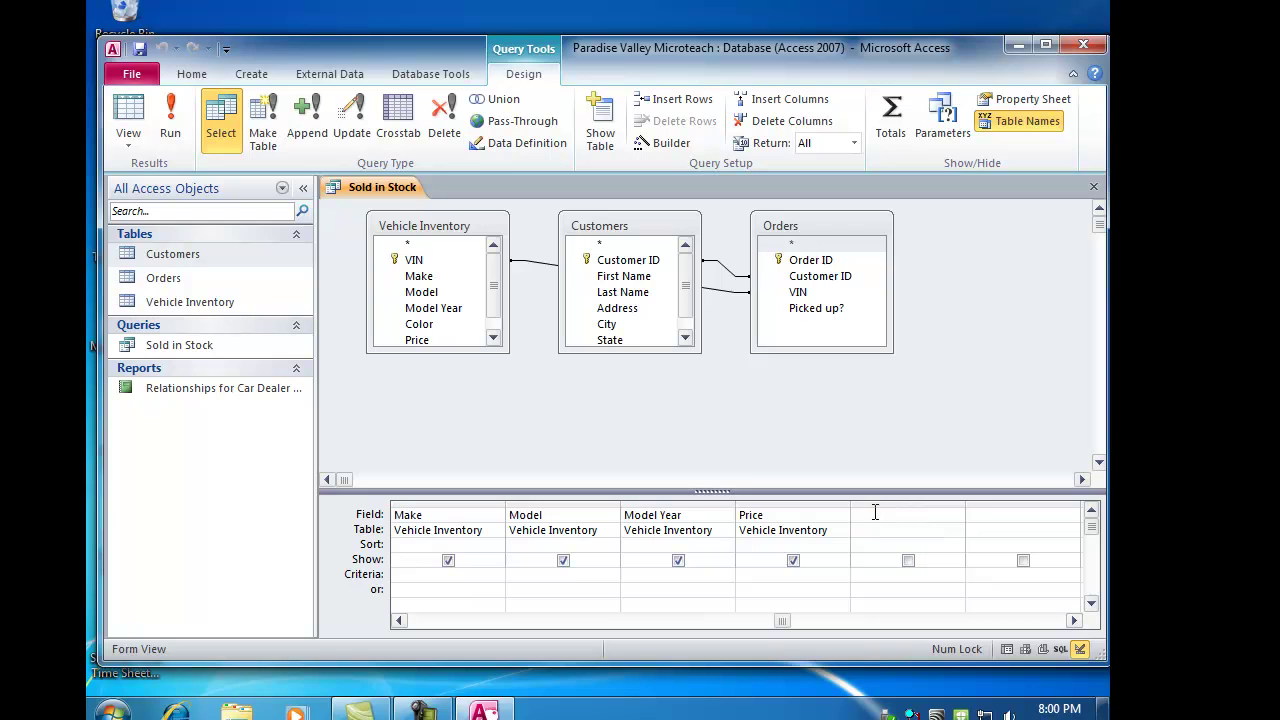
{"action": "double_click", "coordinate": [814, 308]}
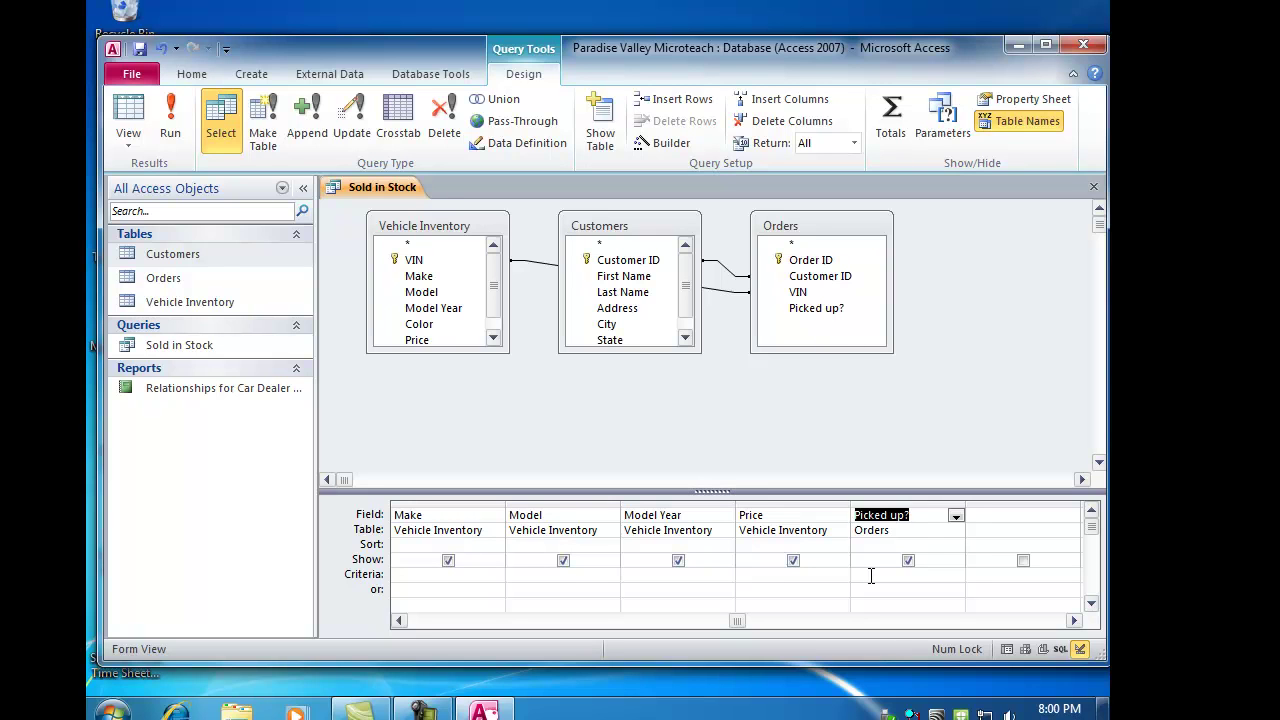
Set the Picked up? criterion to No, run the query, and close it with its design changes saved.
{"action": "left_click", "coordinate": [871, 576]}
{"action": "type", "text": "No"}
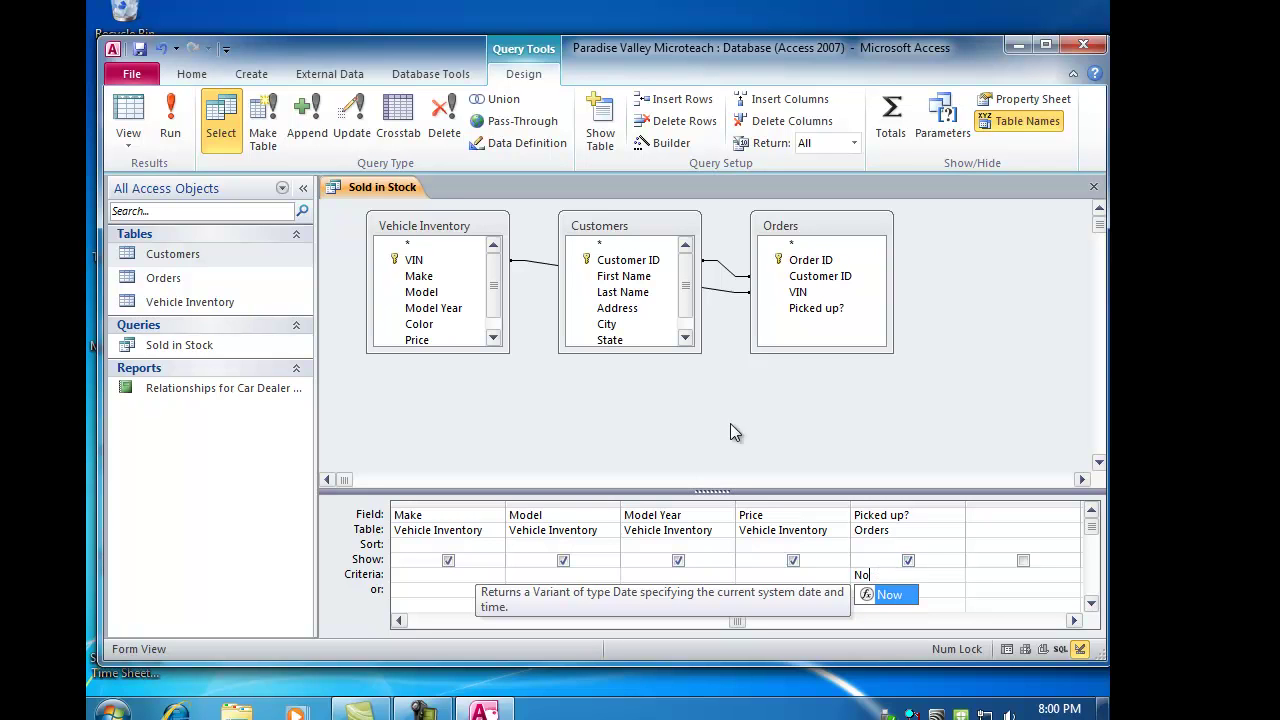
{"action": "left_click", "coordinate": [175, 120]}
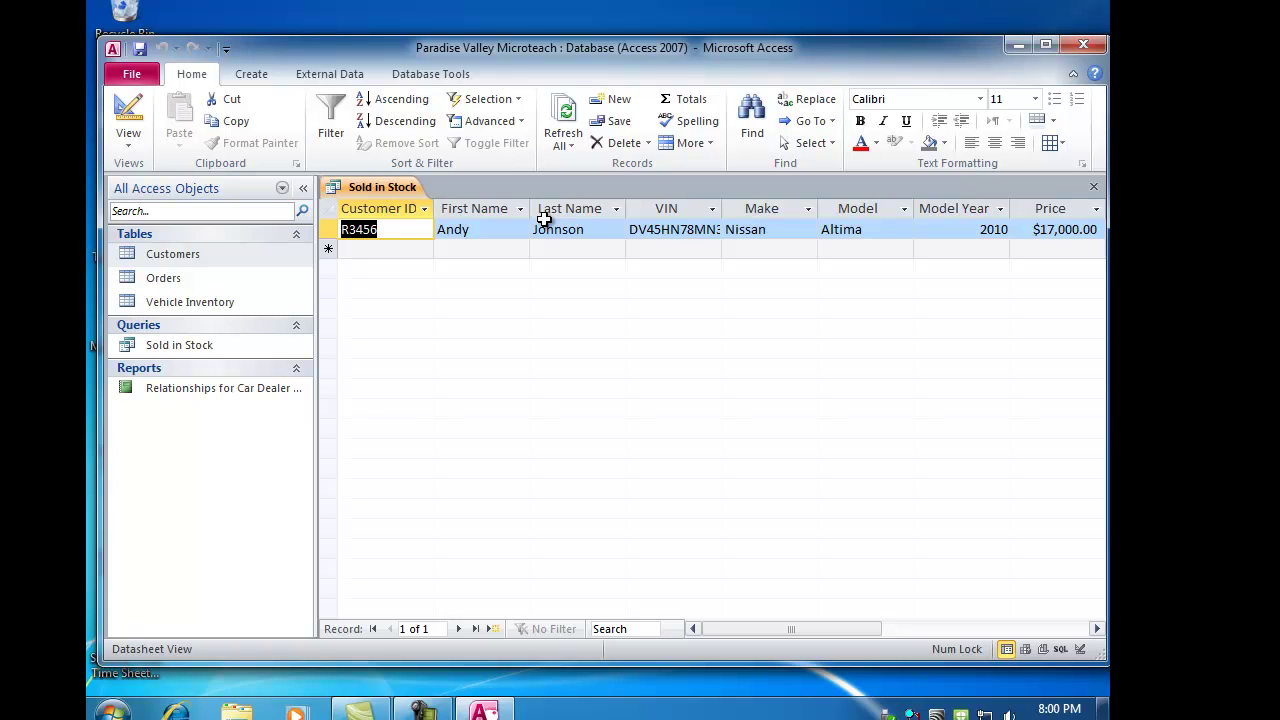
{"action": "left_click", "coordinate": [1093, 189]}
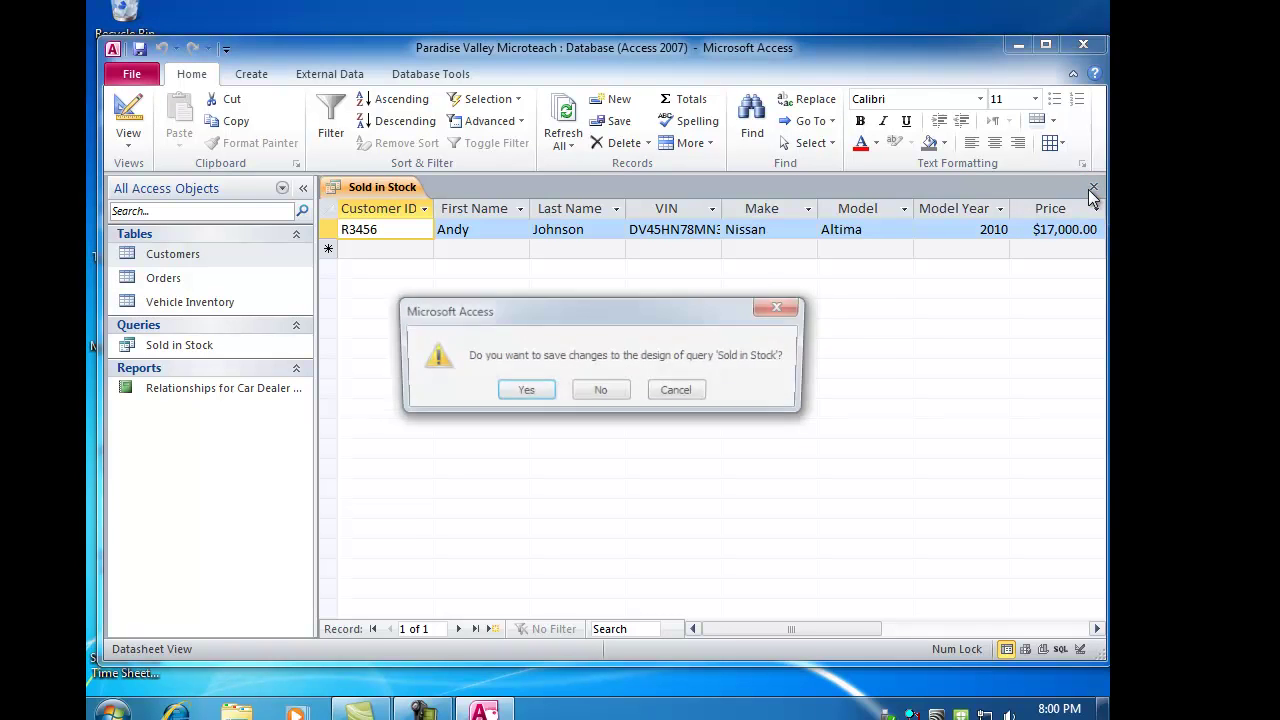
{"action": "left_click", "coordinate": [520, 396]}
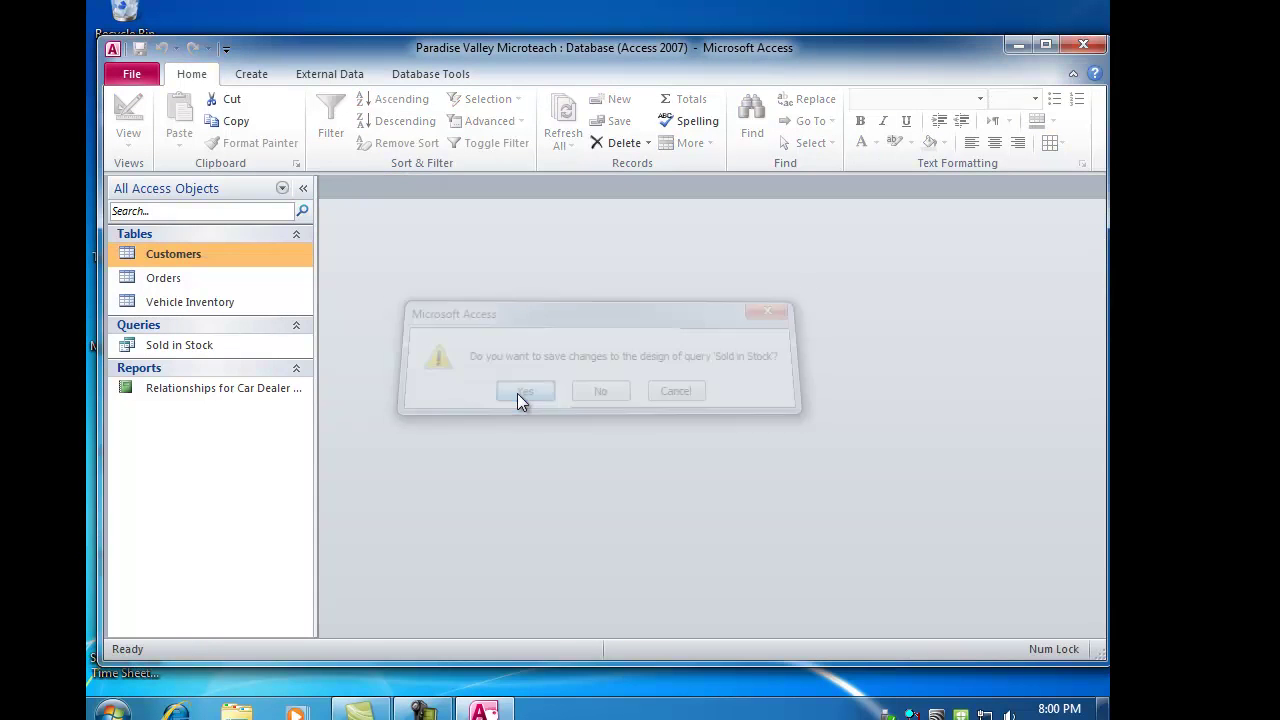
Start a new form with the Form Wizard and include all fields from the Customers table.
{"action": "left_click", "coordinate": [249, 77]}
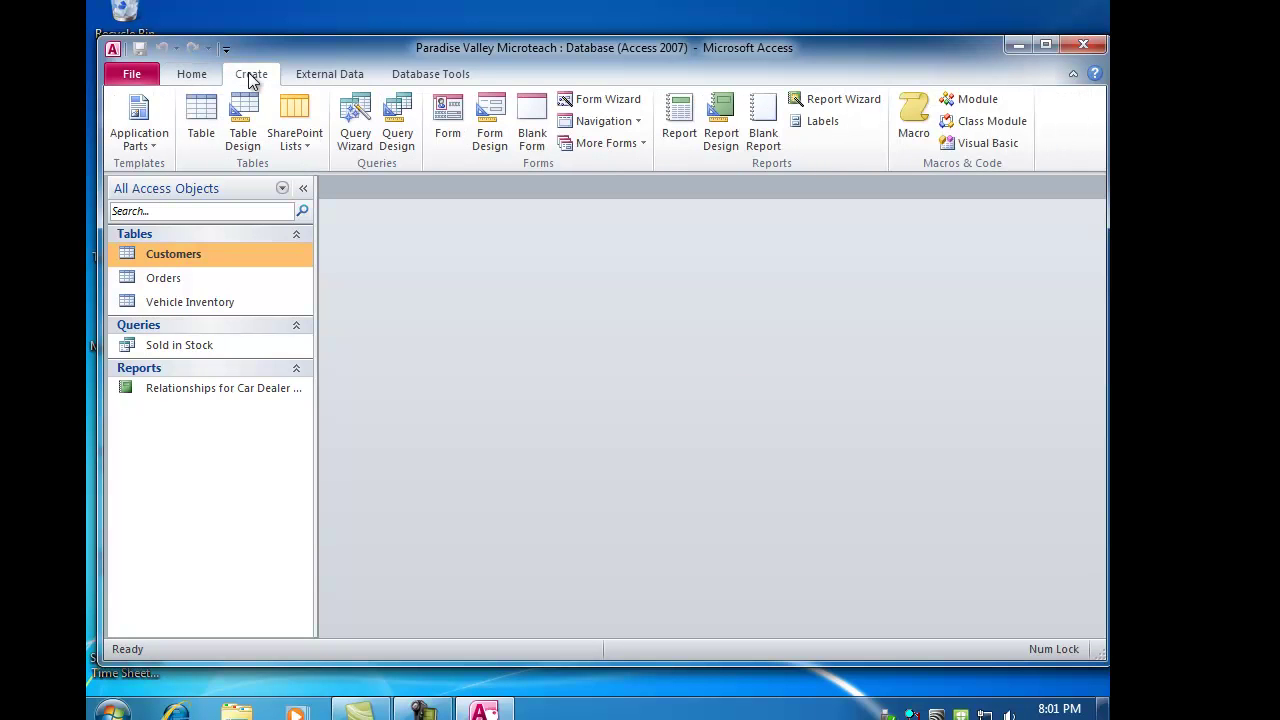
{"action": "left_click", "coordinate": [593, 99]}
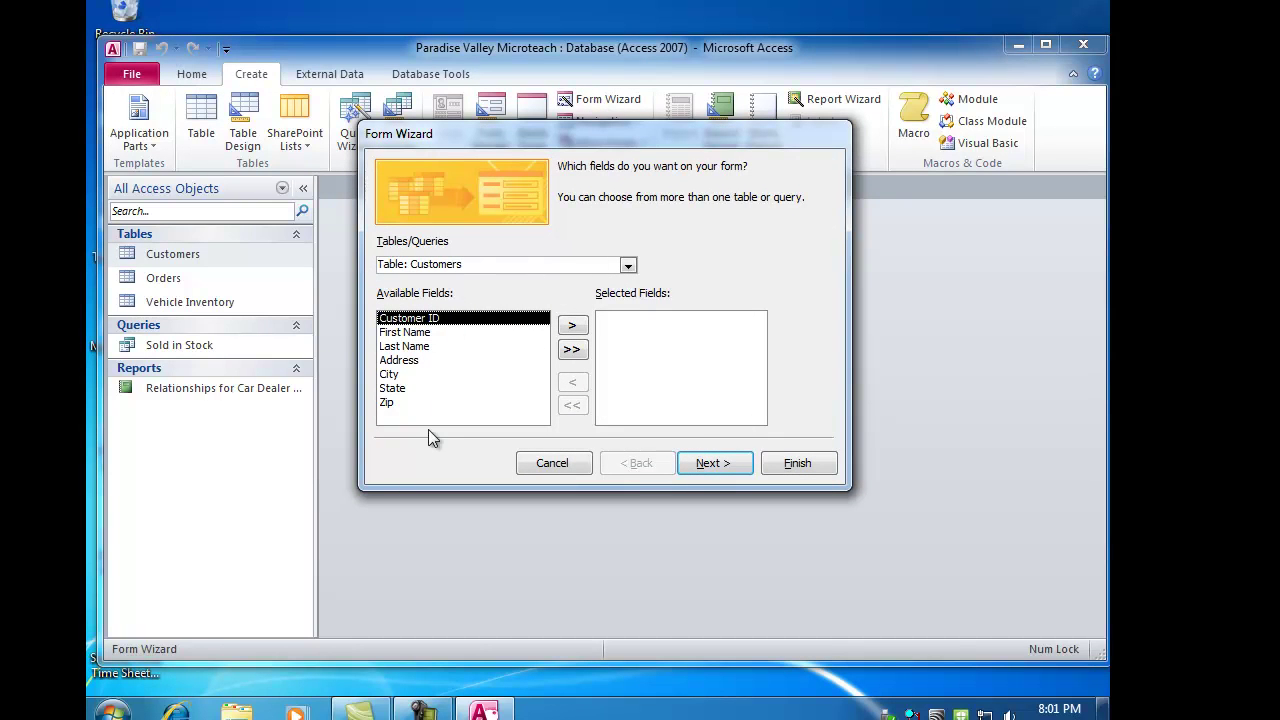
{"action": "left_click", "coordinate": [570, 351]}
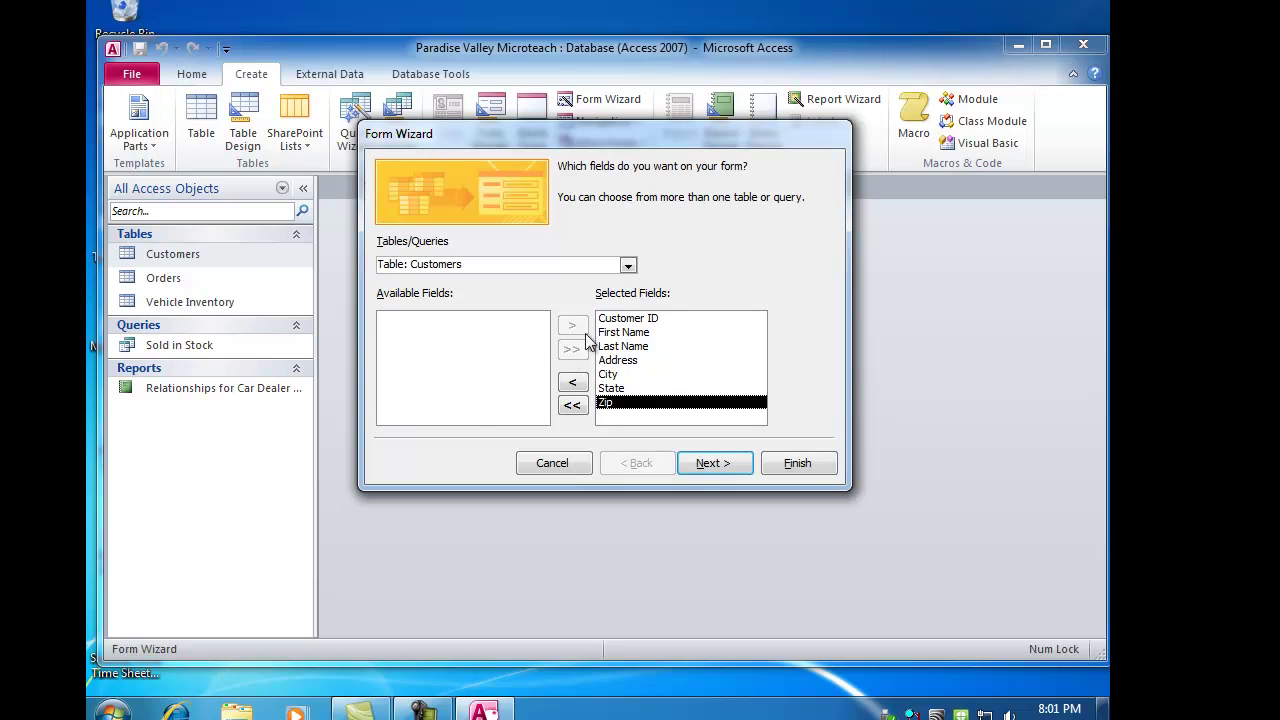
Add Order ID from the Orders table and finish the form, viewed by Customers with a subform.
{"action": "left_click", "coordinate": [628, 265]}
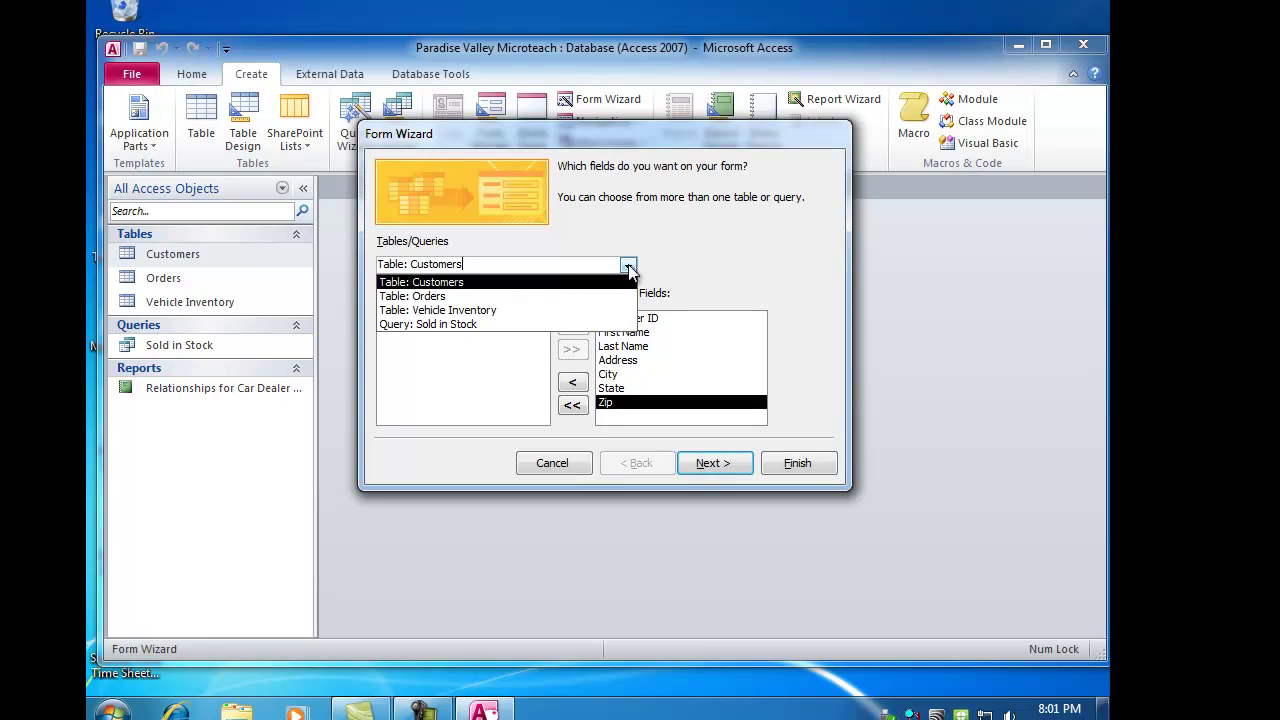
{"action": "left_click", "coordinate": [510, 298]}
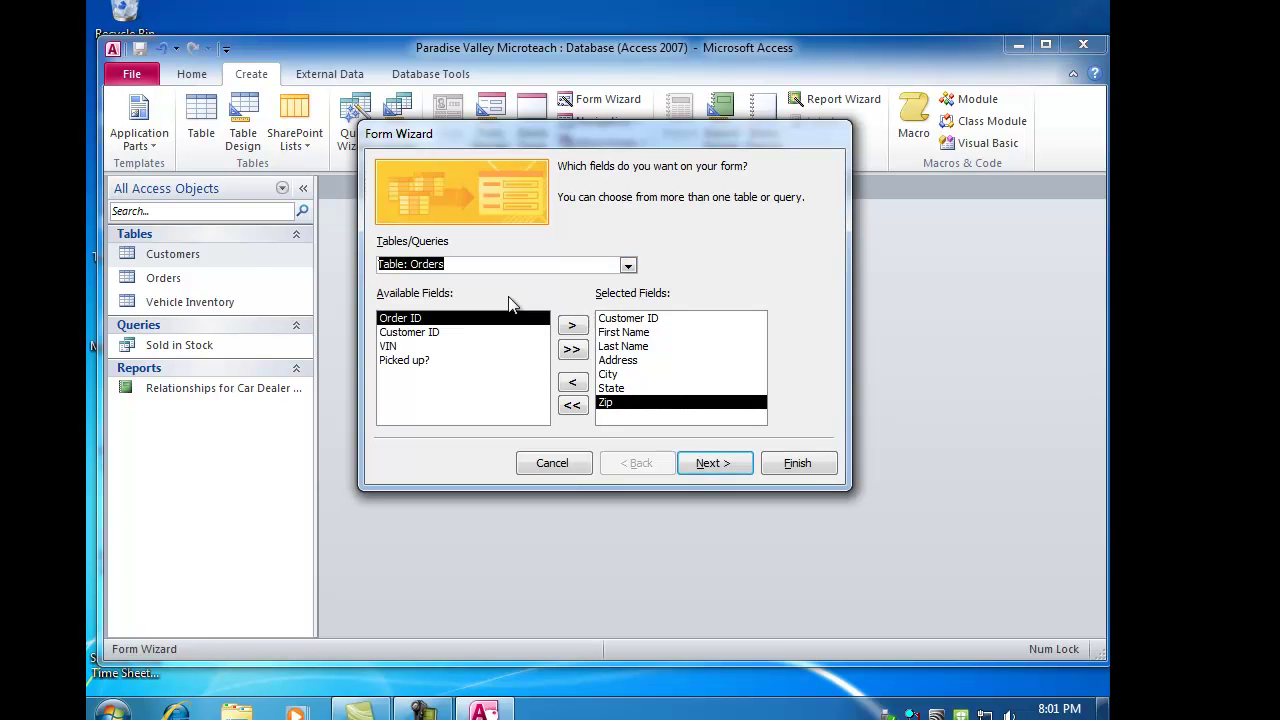
{"action": "left_click", "coordinate": [571, 328]}
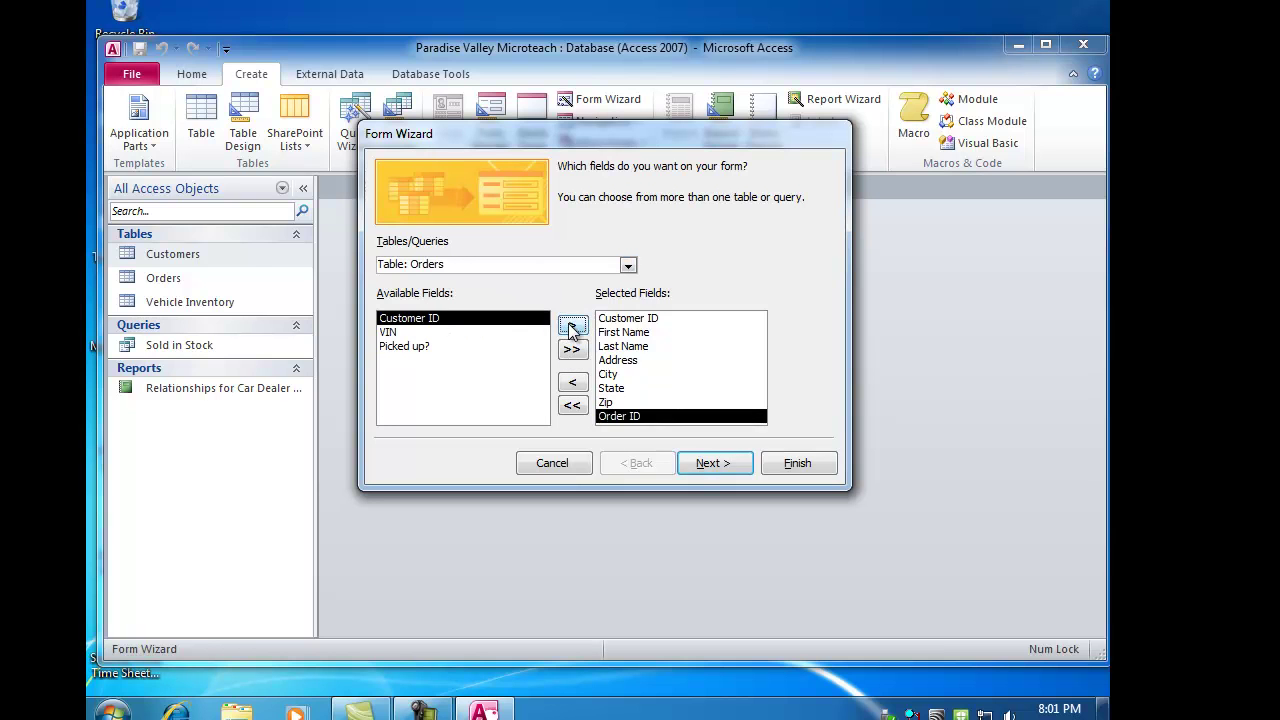
{"action": "left_click", "coordinate": [714, 466]}
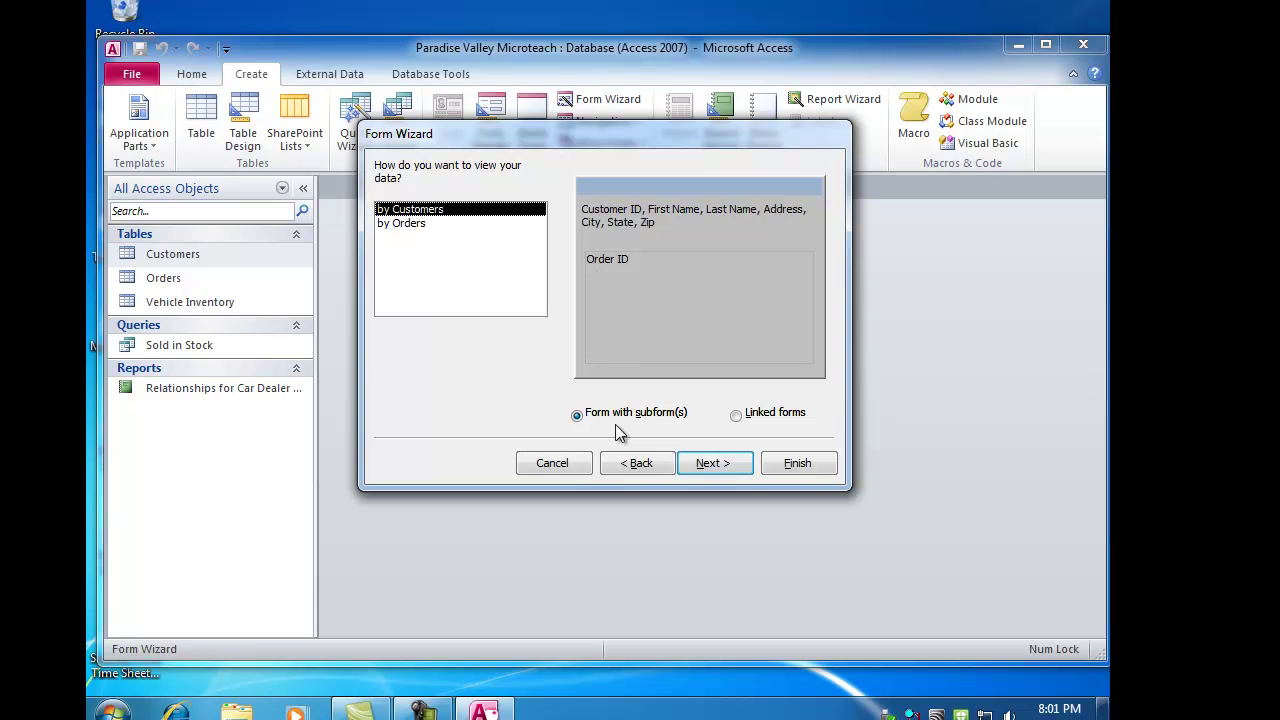
{"action": "left_click", "coordinate": [806, 463]}
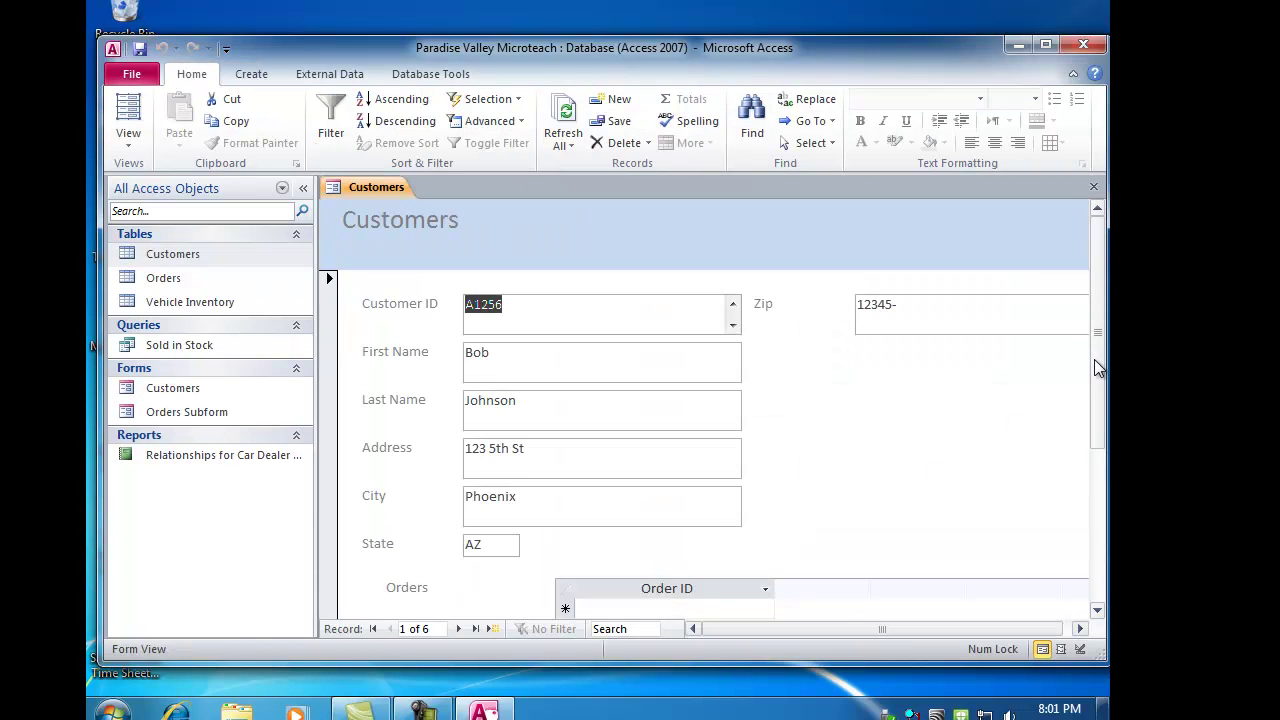
Find the placeholder customer's record in the Customers form by searching for the start of its customer ID.
{"action": "mouse_move", "coordinate": [1100, 366]}
{"action": "left_mouse_down"}
{"action": "mouse_move", "coordinate": [1100, 390]}
{"action": "mouse_move", "coordinate": [1099, 368]}
{"action": "left_mouse_up"}
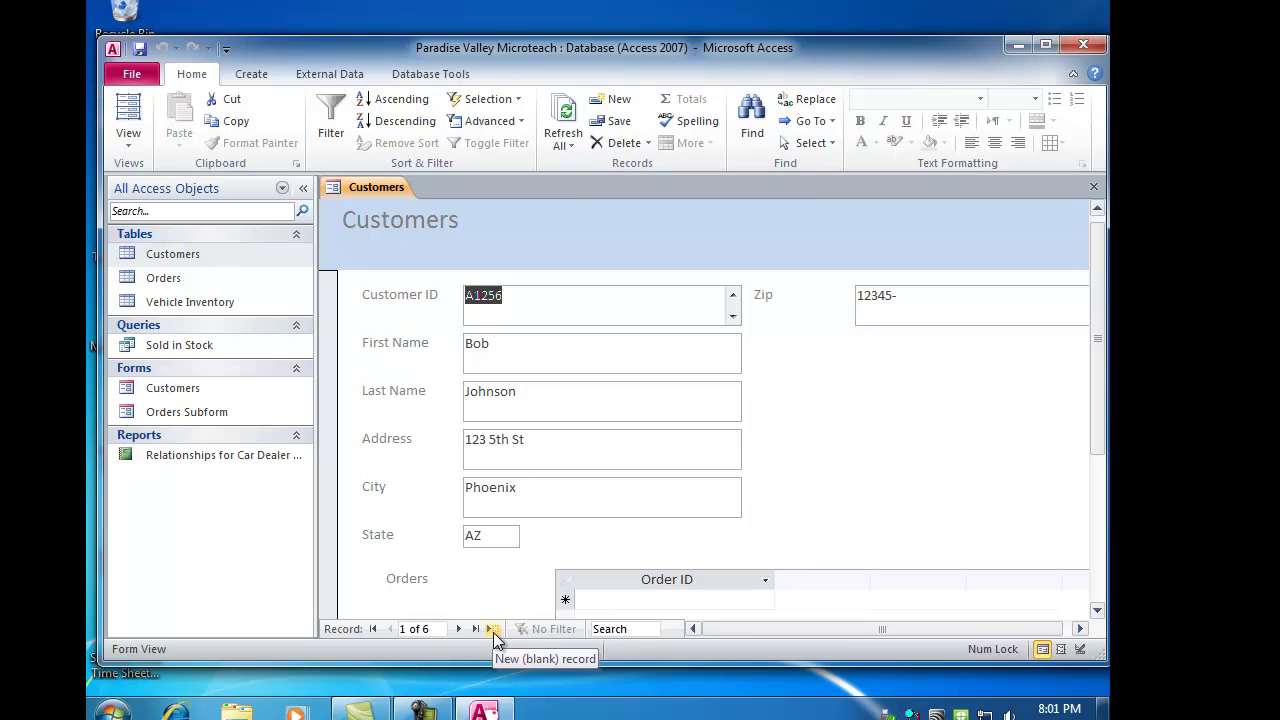
{"action": "left_click", "coordinate": [612, 631]}
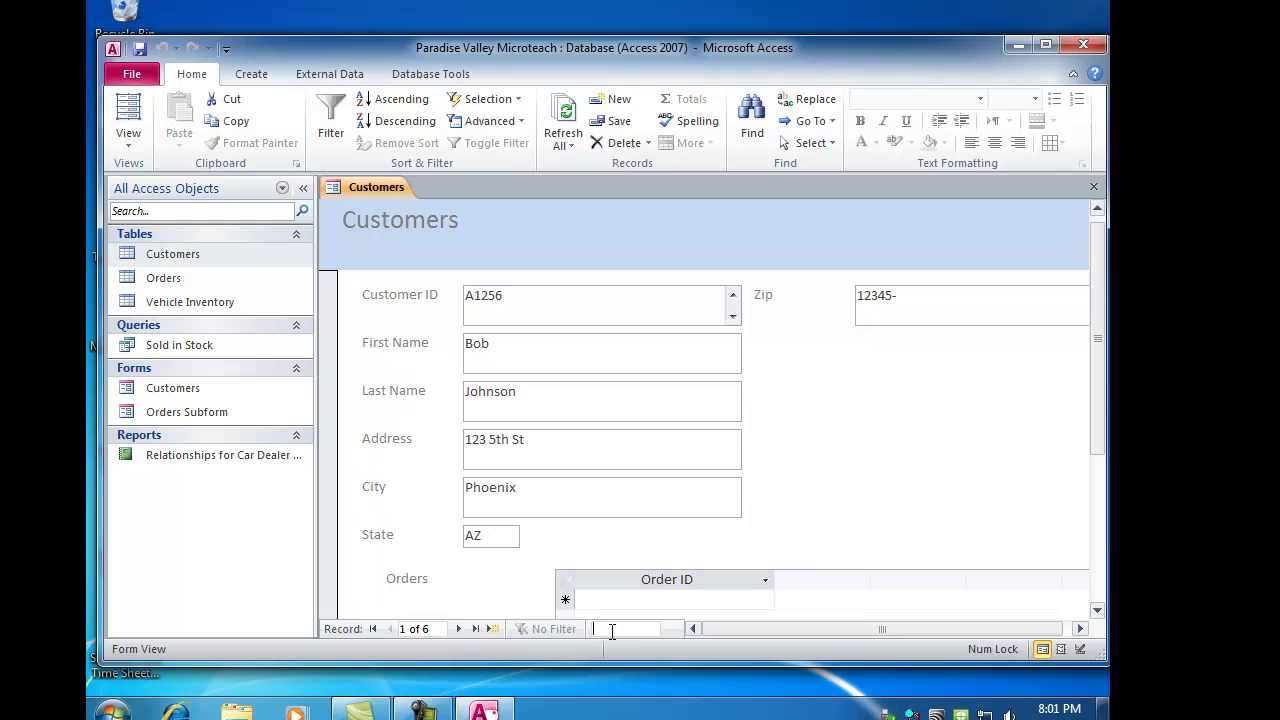
{"action": "type", "text": "E"}
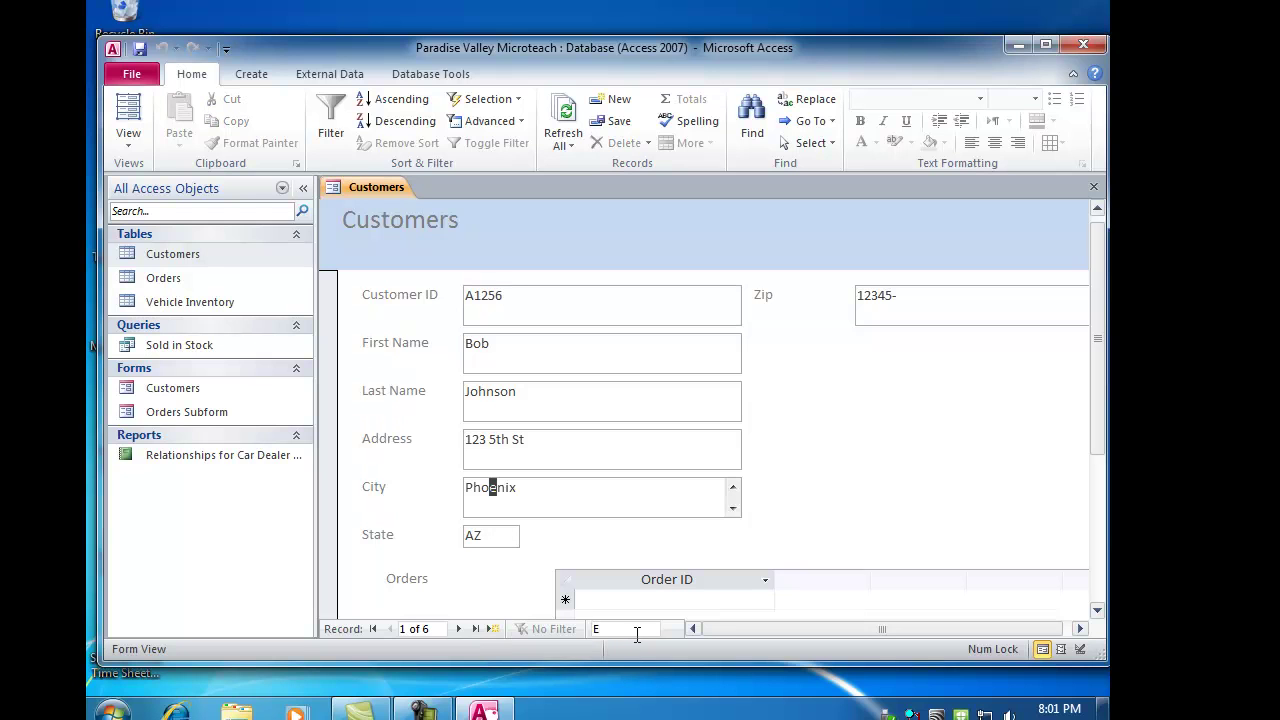
{"action": "type", "text": "2"}
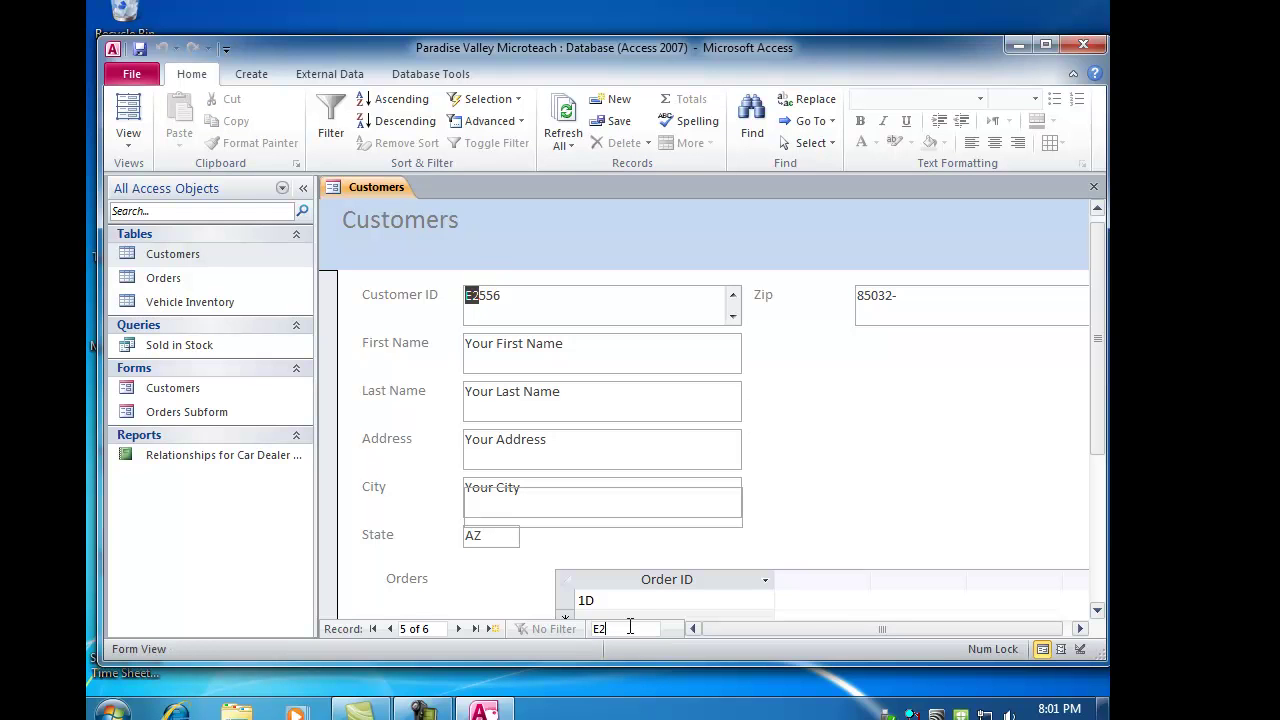
Go through the customer record's fields from Customer ID to Zip, and examine the order in the Orders subform.
{"action": "left_click", "coordinate": [512, 299]}
{"action": "key", "text": "Tab"}
{"action": "key", "text": "Tab"}
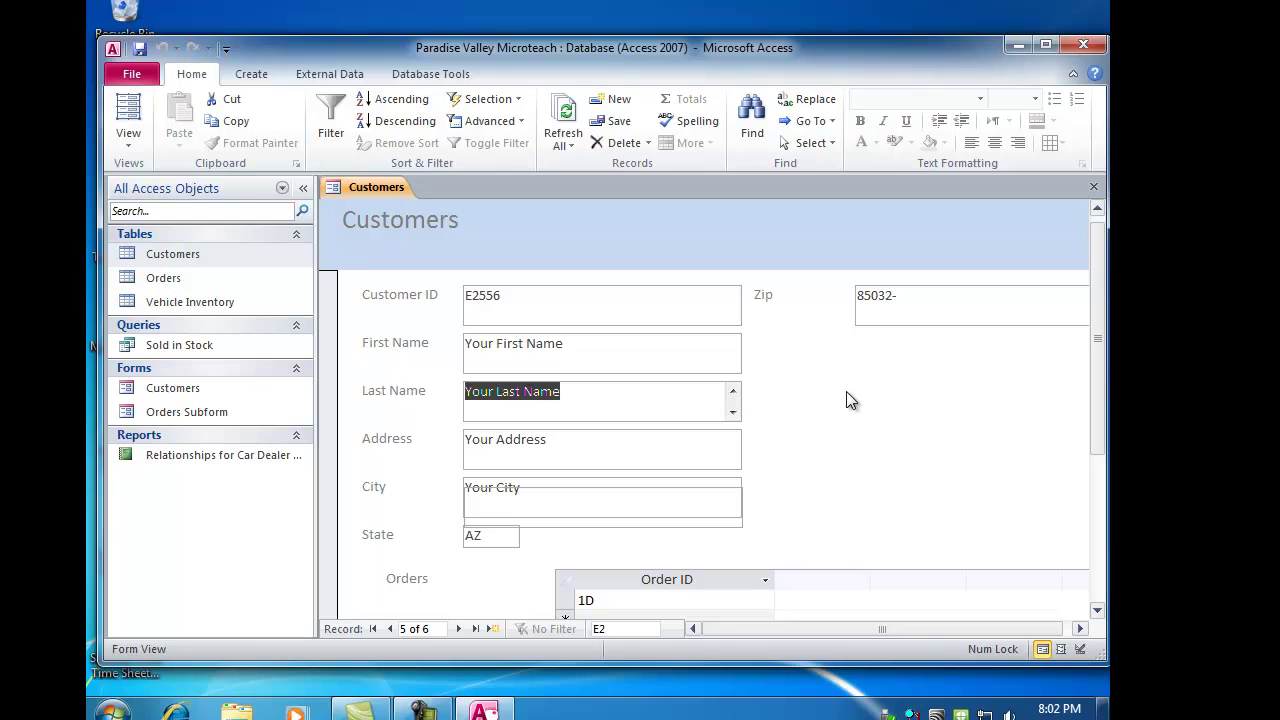
{"action": "key", "text": "Tab"}
{"action": "key", "text": "Tab"}
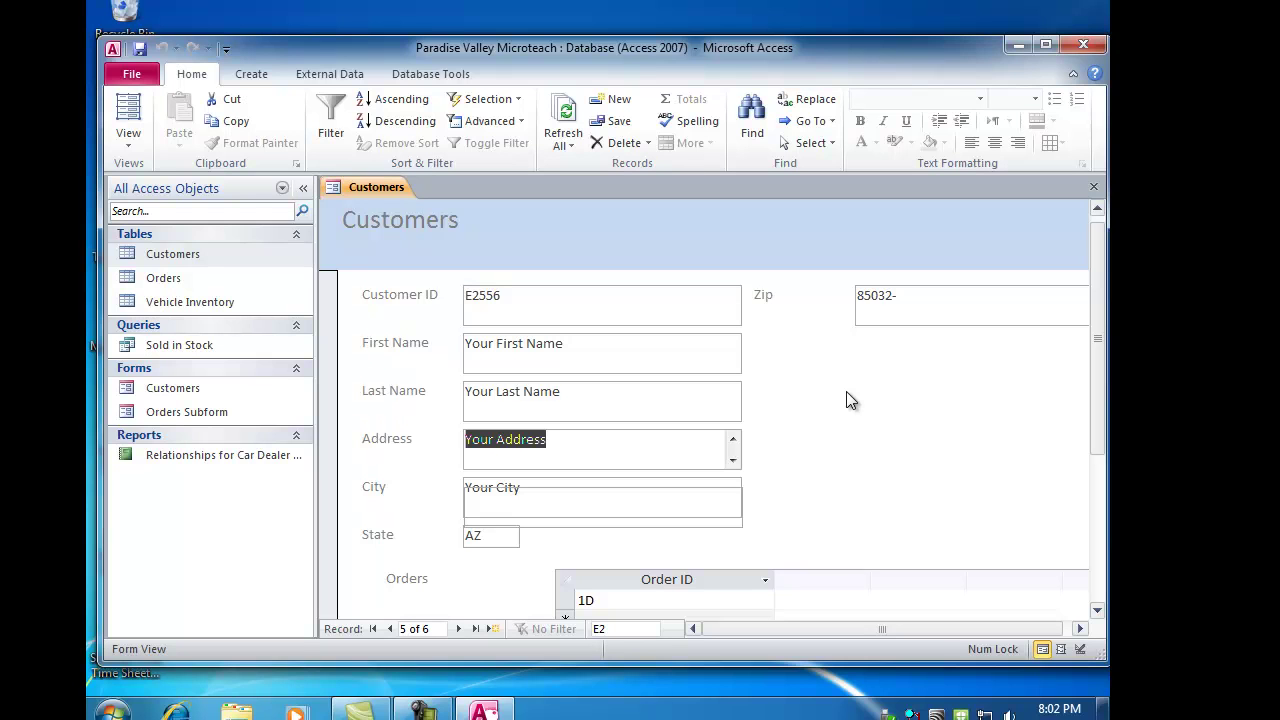
{"action": "key", "text": "Tab"}
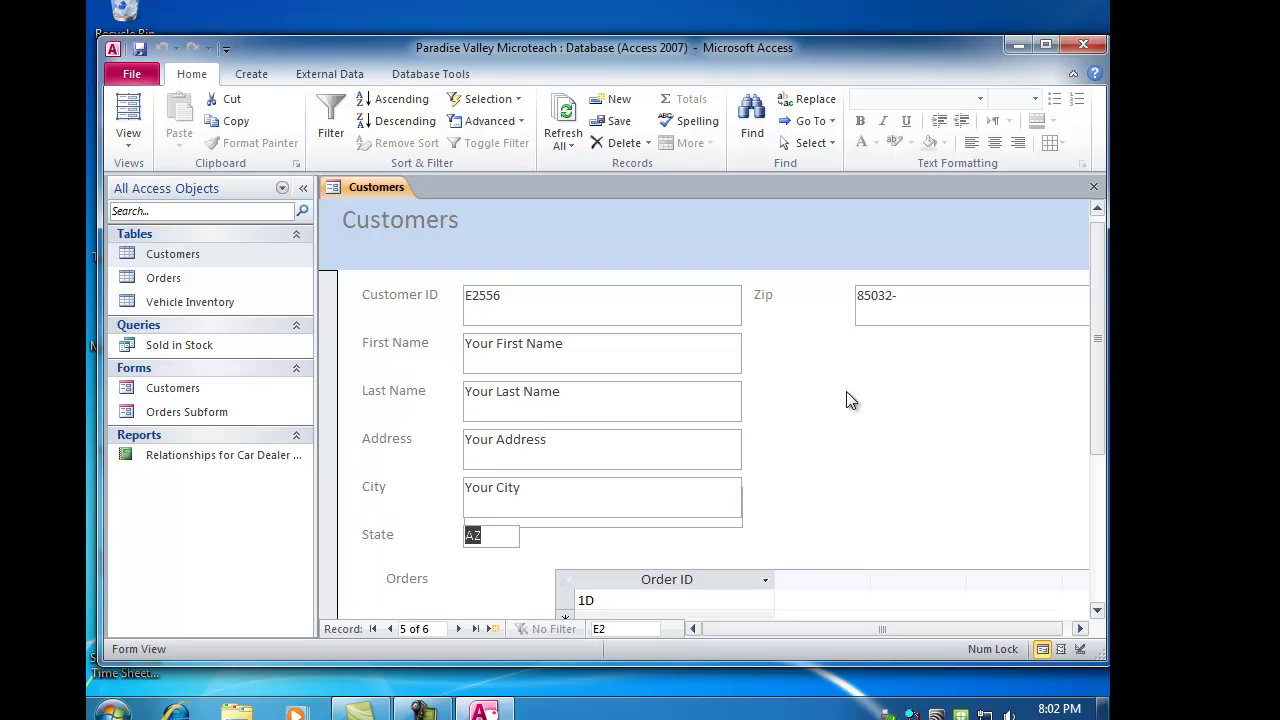
{"action": "key", "text": "Tab"}
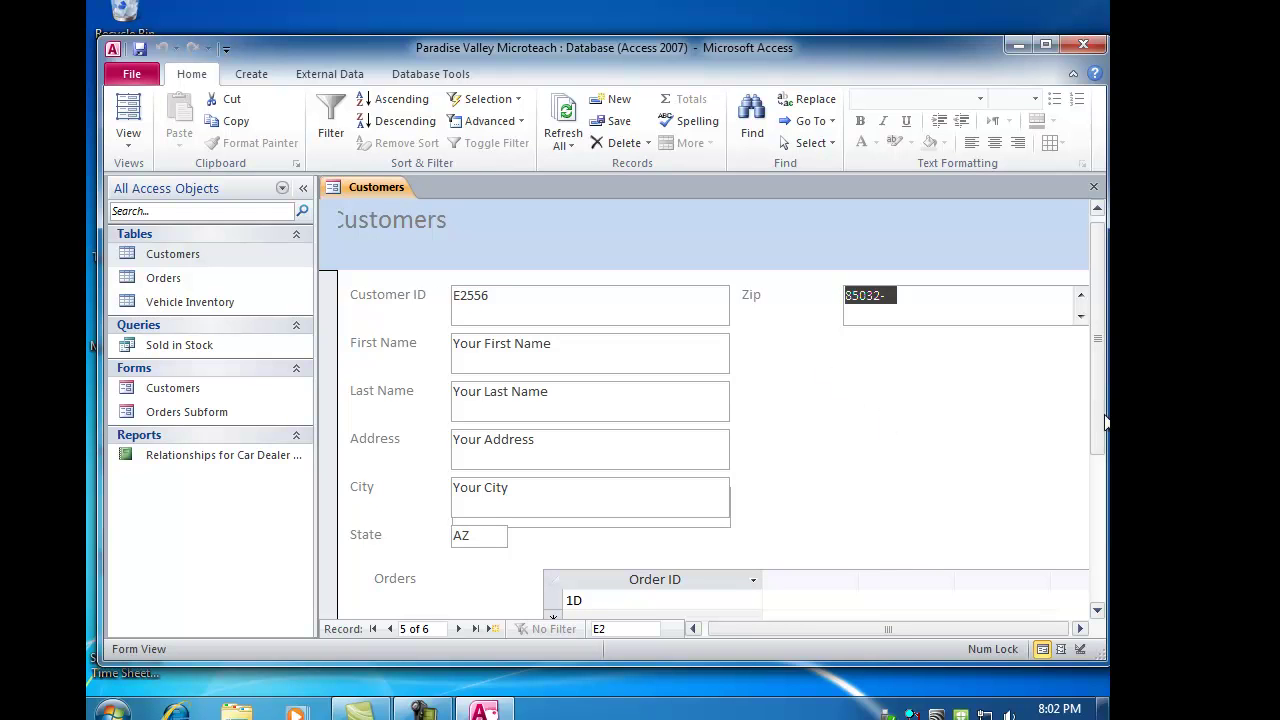
{"action": "scroll", "coordinate": [1097, 450], "scroll_direction": "down", "scroll_amount": 3}
{"action": "left_click", "coordinate": [618, 520]}
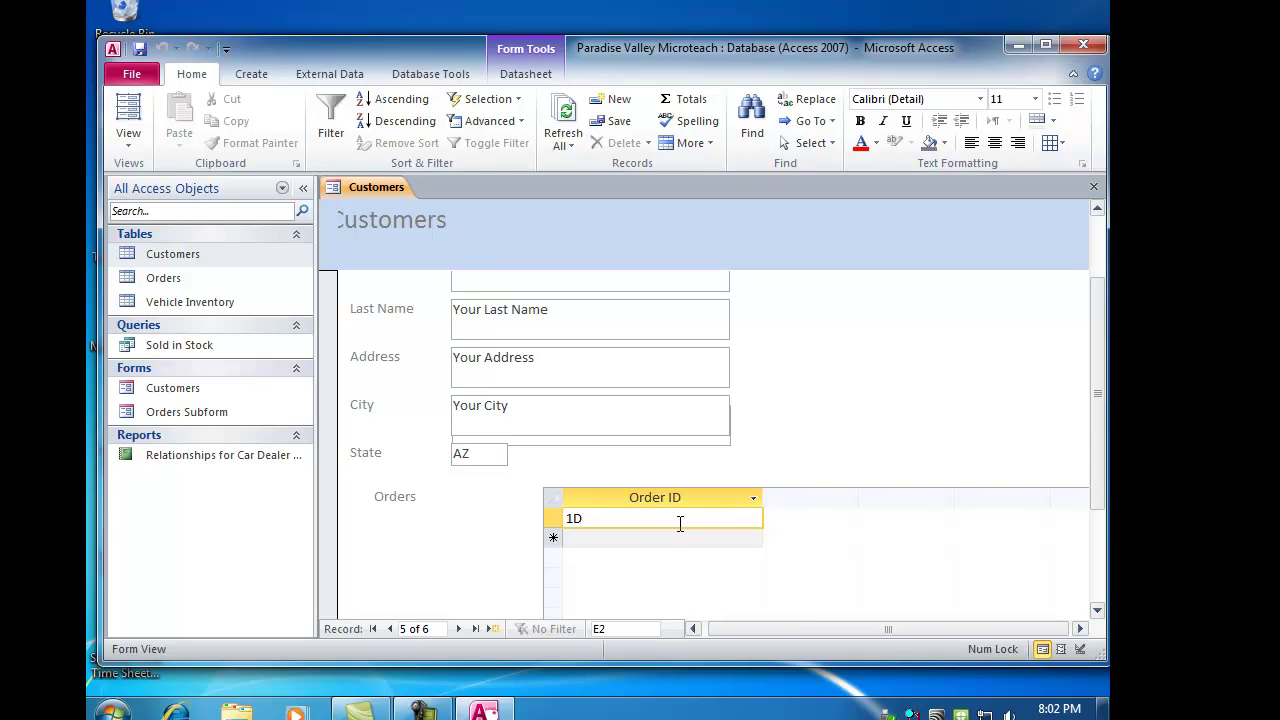
Save the Customers form and close it.
{"action": "left_click", "coordinate": [141, 52]}
{"action": "left_click", "coordinate": [1095, 188]}
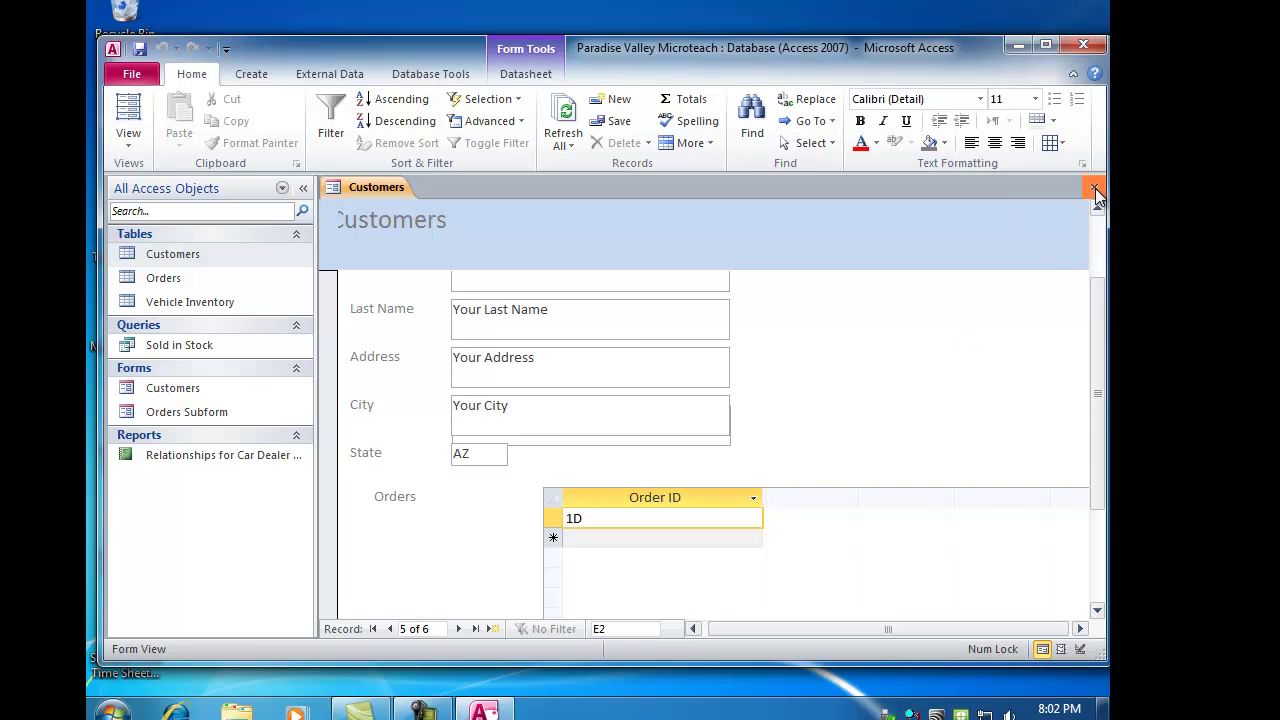